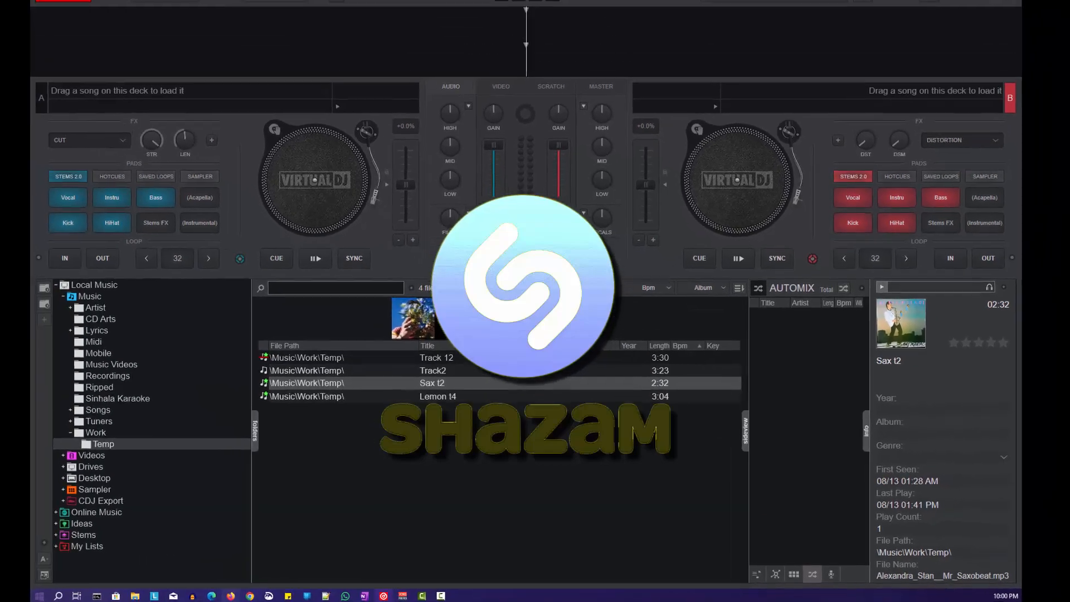
Step: Switch to Chrome, search the web for shazam, and open the official Shazam website
key("alt+Tab")
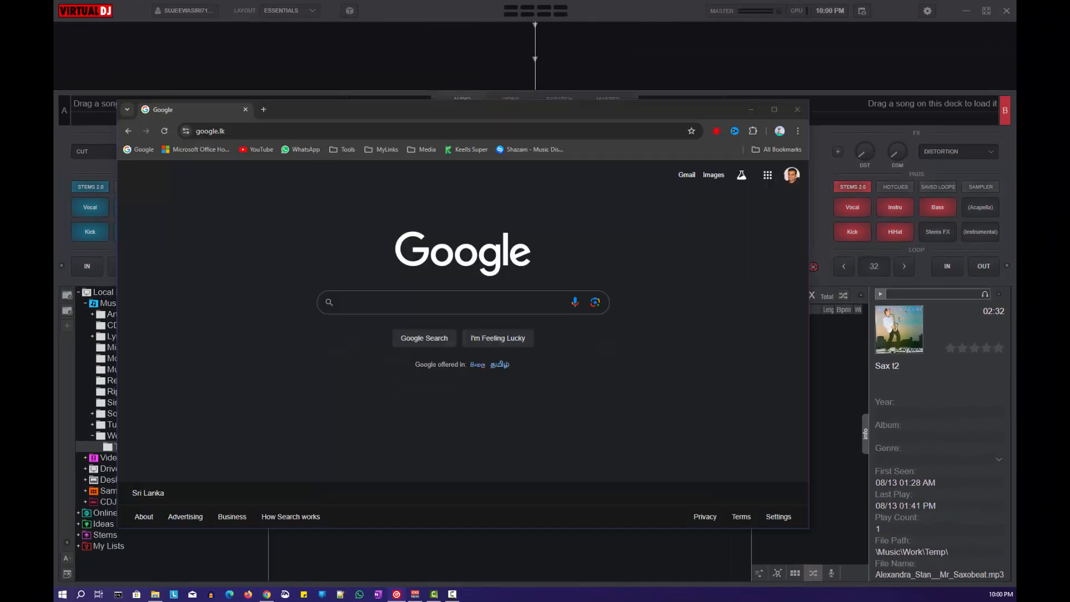
left_click(283, 131)
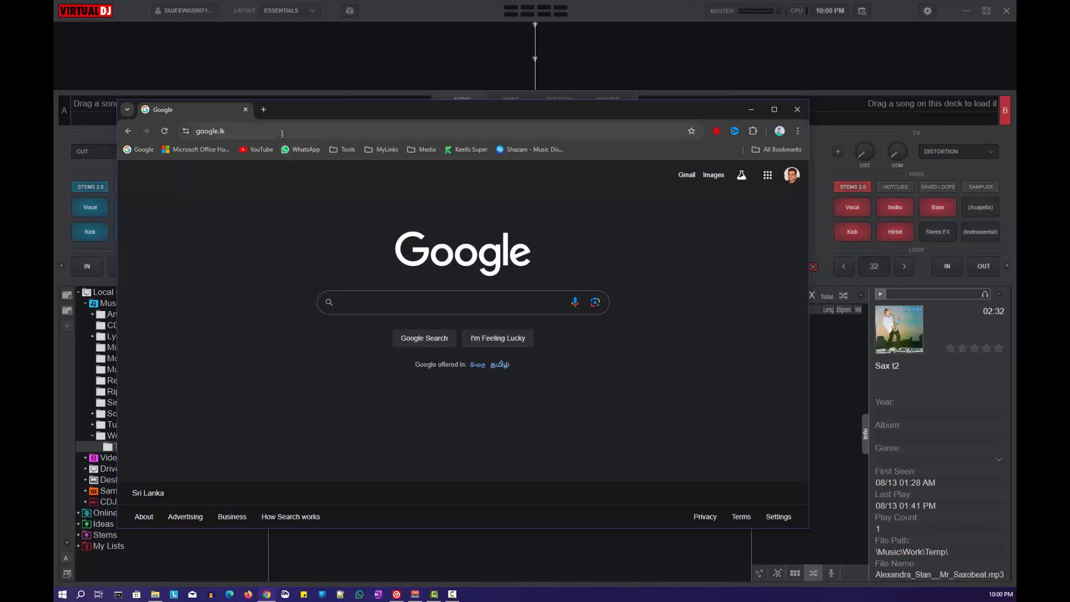
type("shasa")
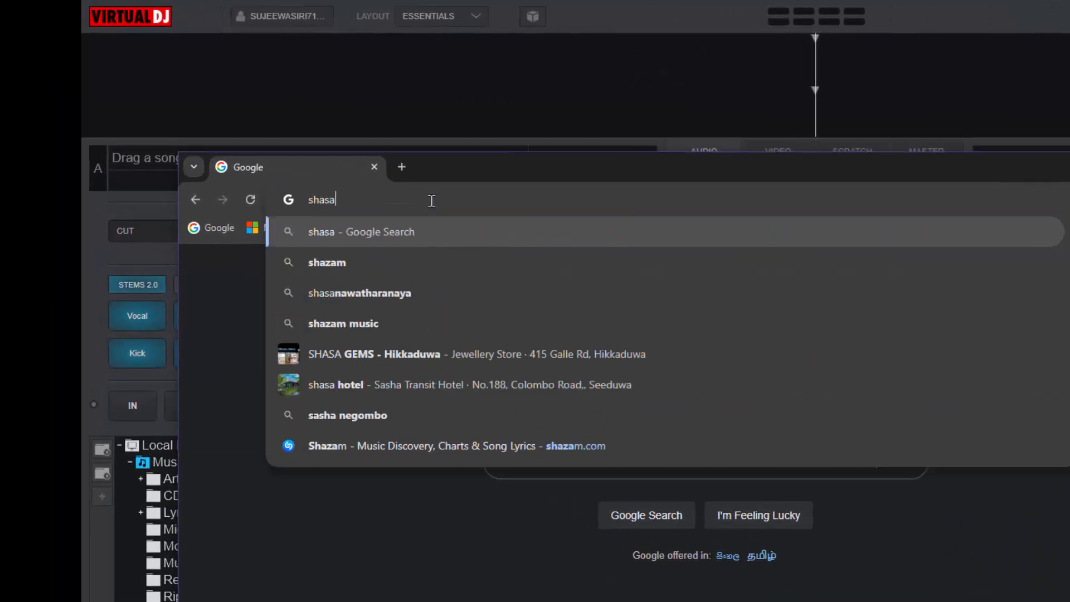
key("Down")
key("Return")
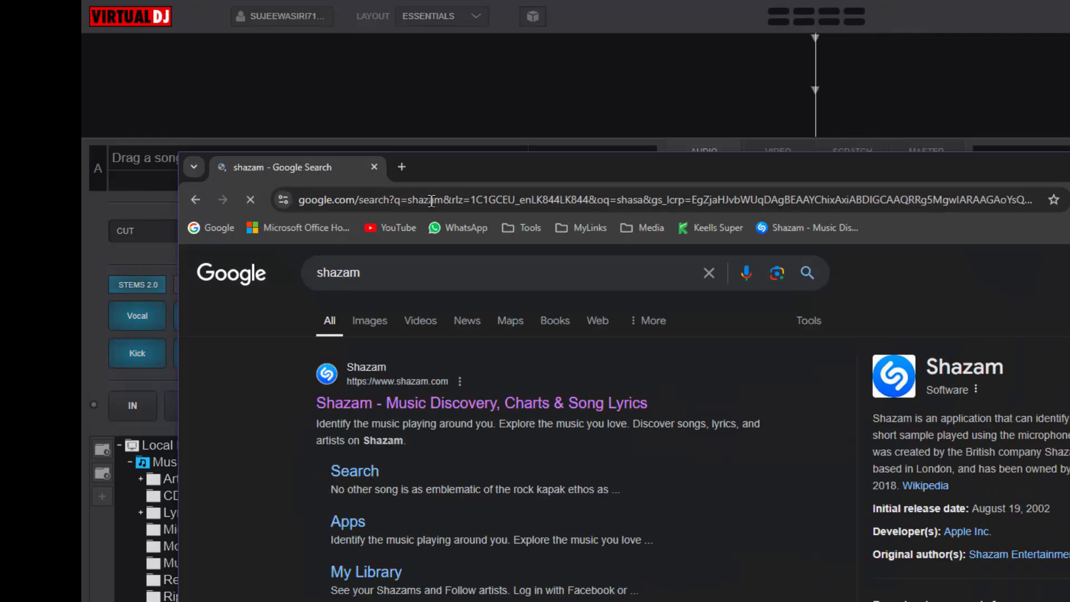
left_click(365, 408)
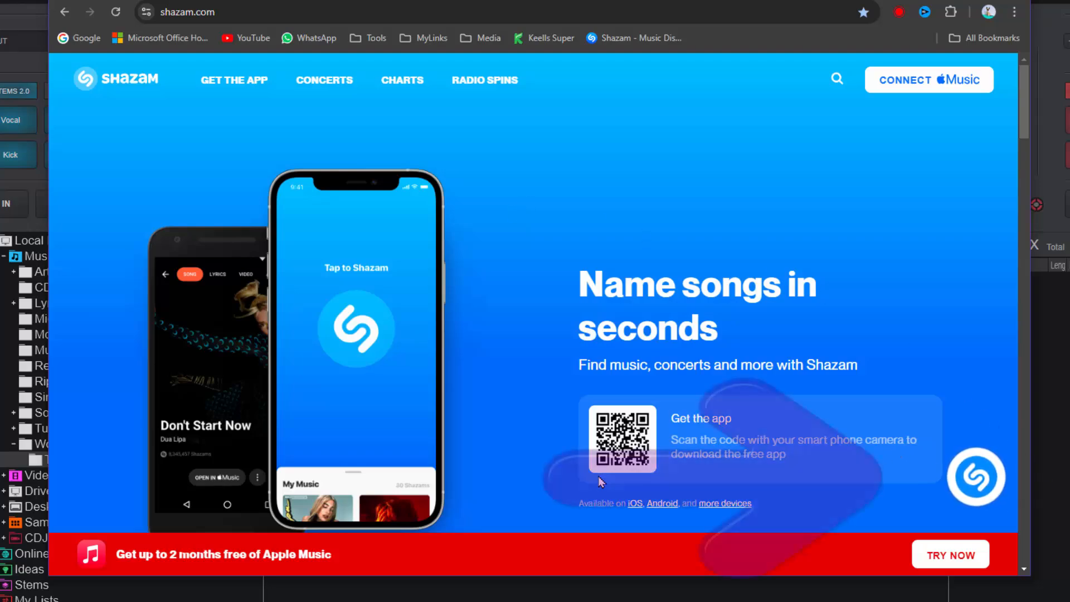
Step: Start song recognition on the Shazam site and allow it to use the microphone this time only
left_click(977, 478)
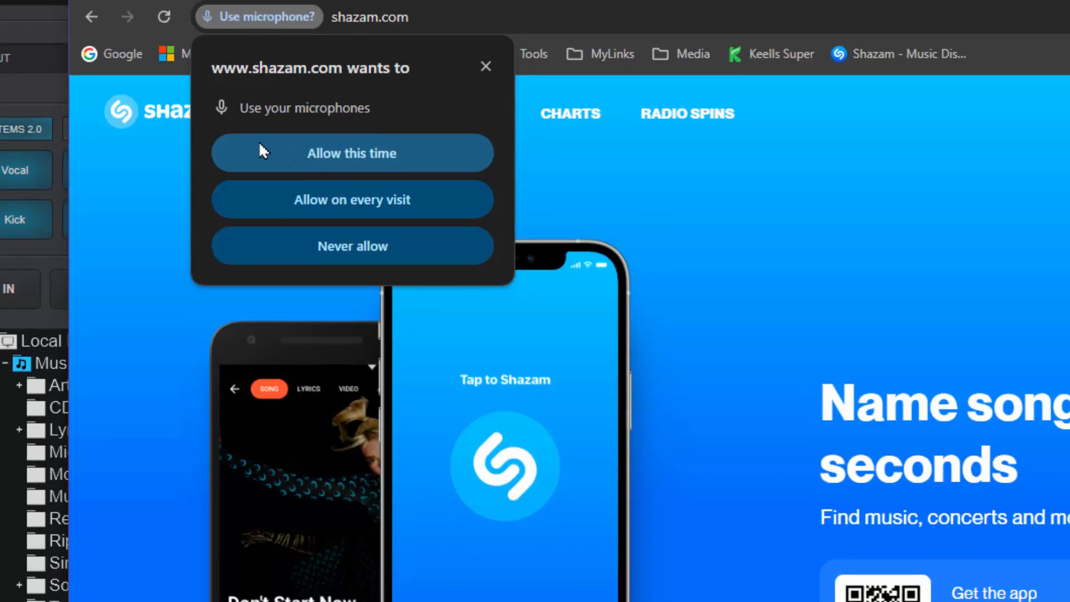
left_click(331, 156)
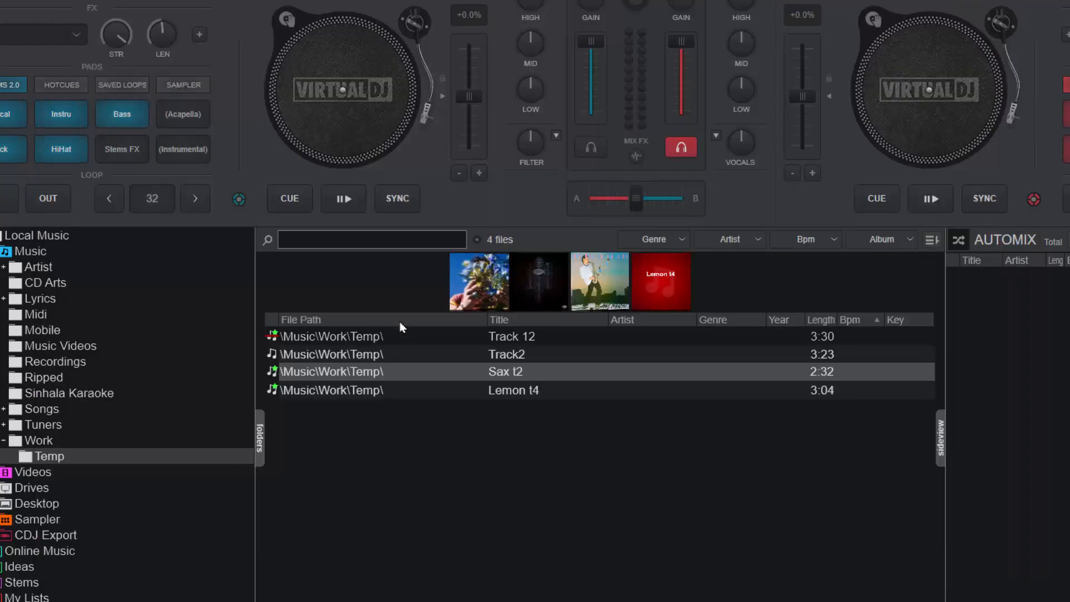
Step: Play Track 12 on deck B in VirtualDJ, identify it with Shazam in Chrome, and pause the deck
left_click_drag(394, 337, 982, 113)
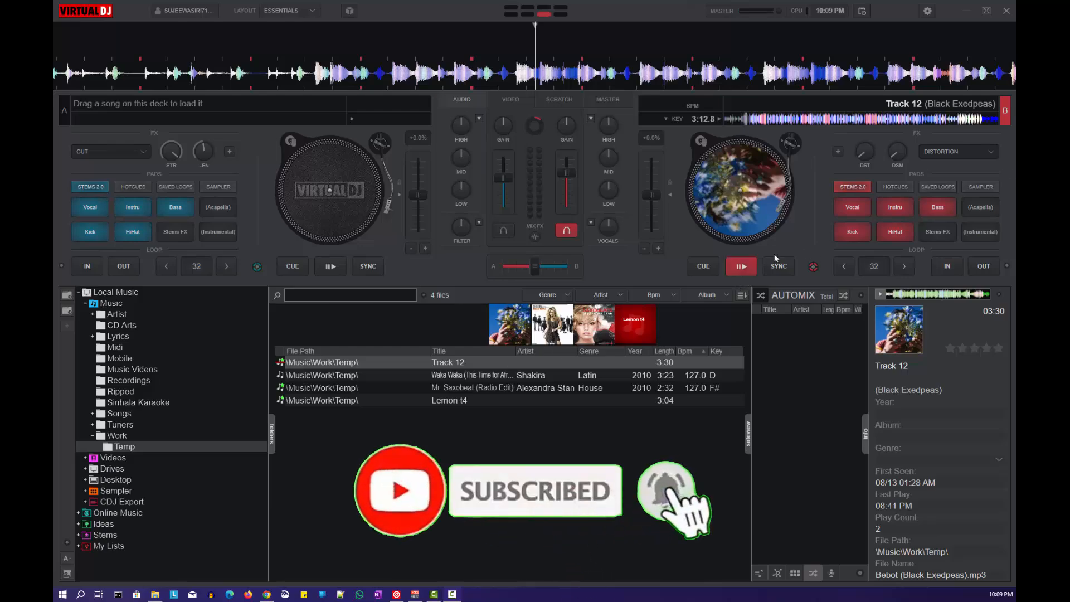
left_click(742, 266)
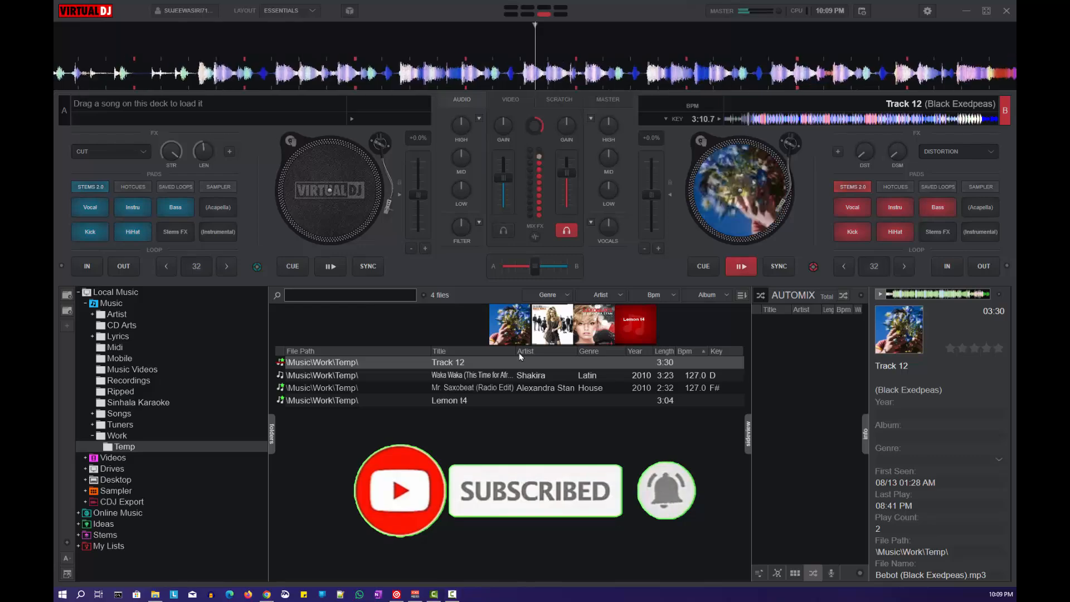
key("alt+Tab")
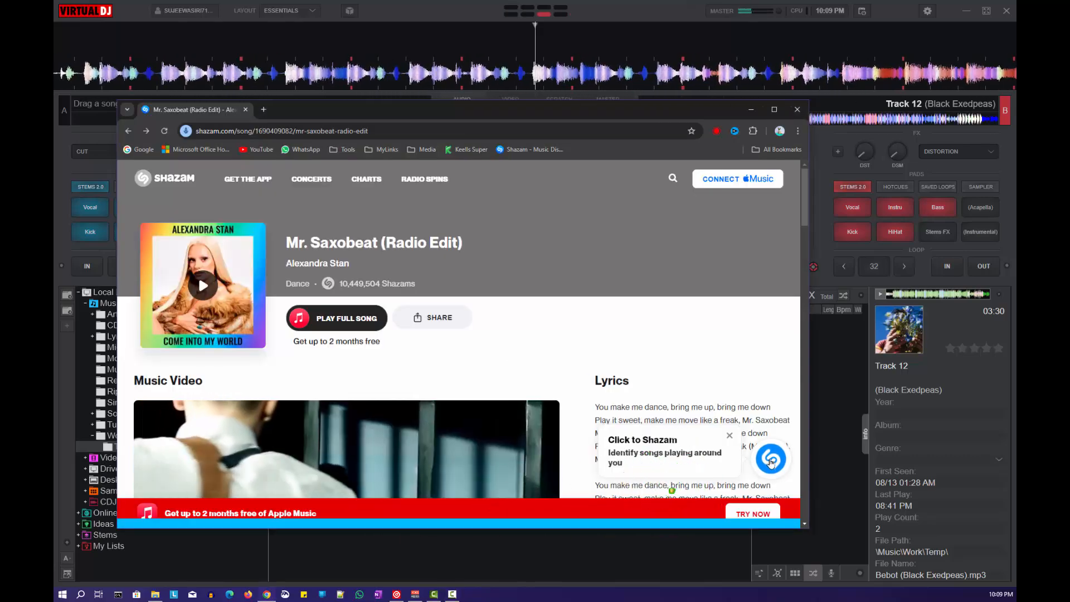
left_click(770, 459)
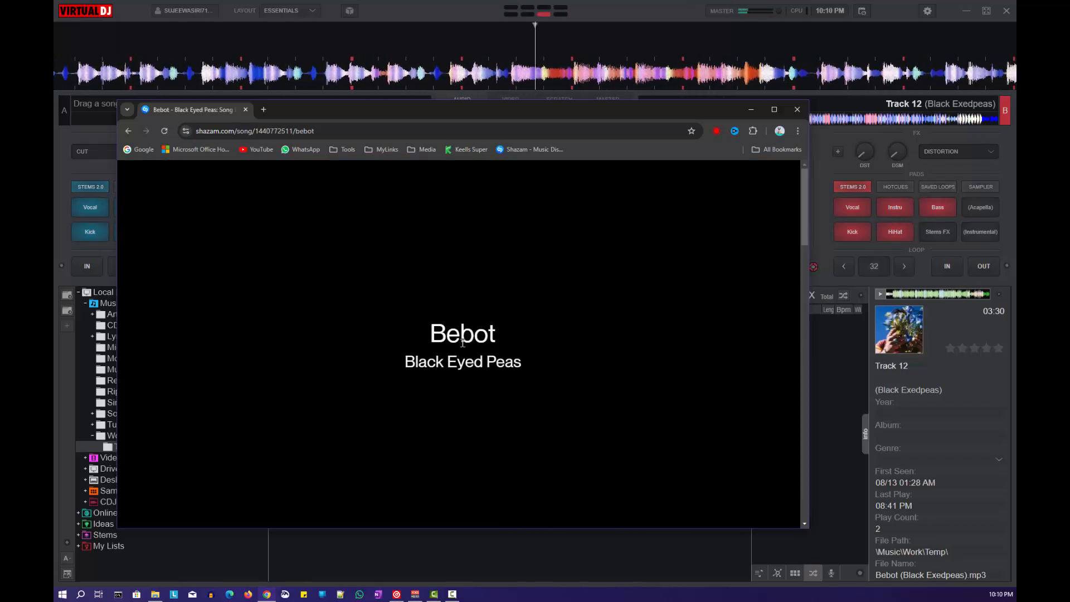
left_click(729, 44)
left_click(737, 271)
Step: Take the song title Bebot from the Shazam page in Chrome and enter it as Track 12's title in VirtualDJ's Tag Editor
key("alt+Tab")
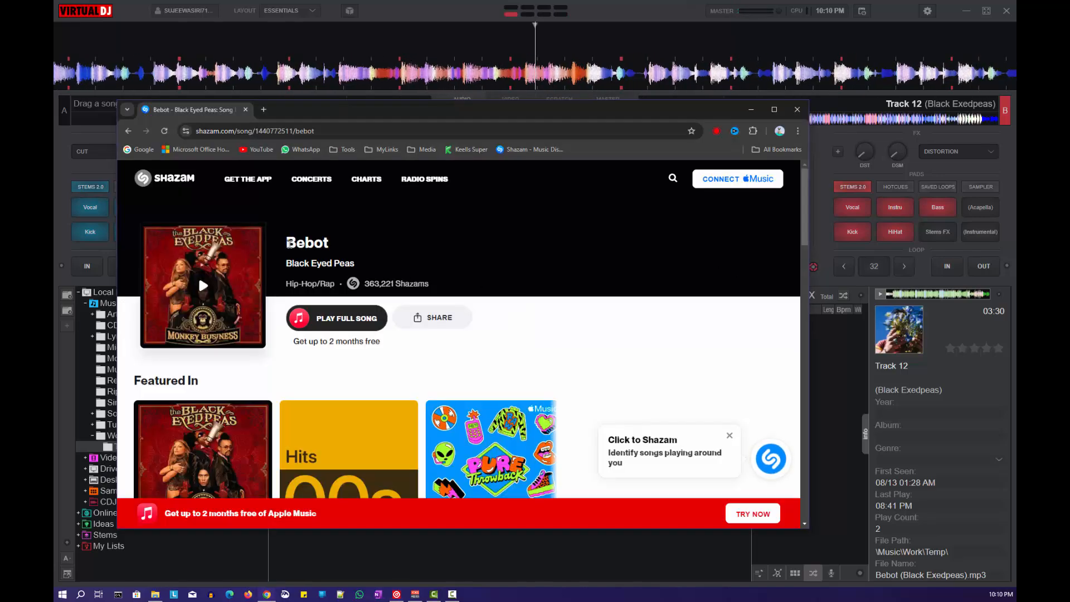
left_click_drag(287, 244, 377, 250)
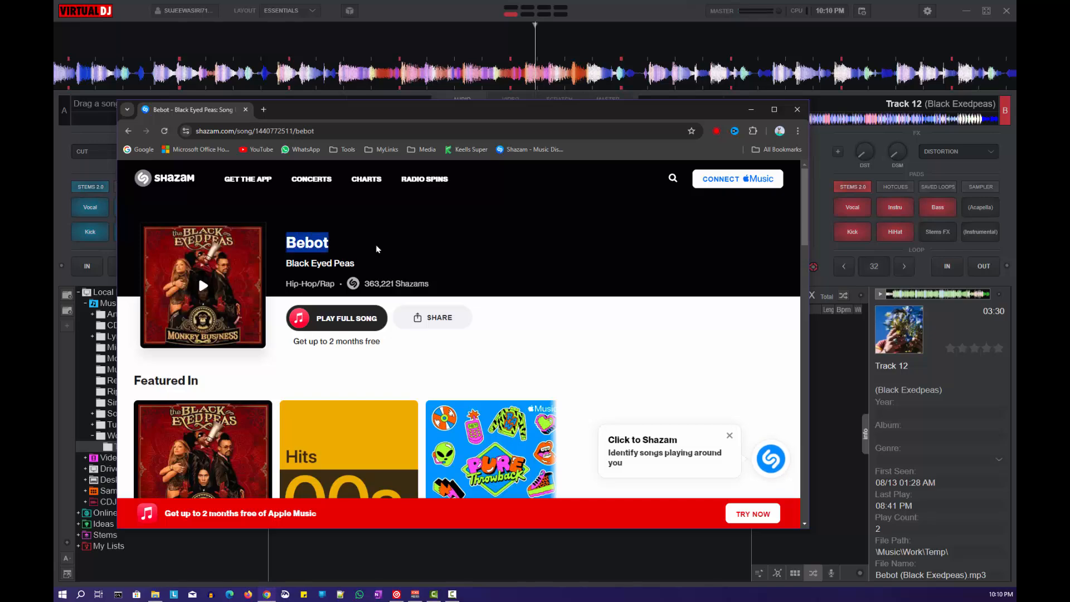
key("alt+Tab")
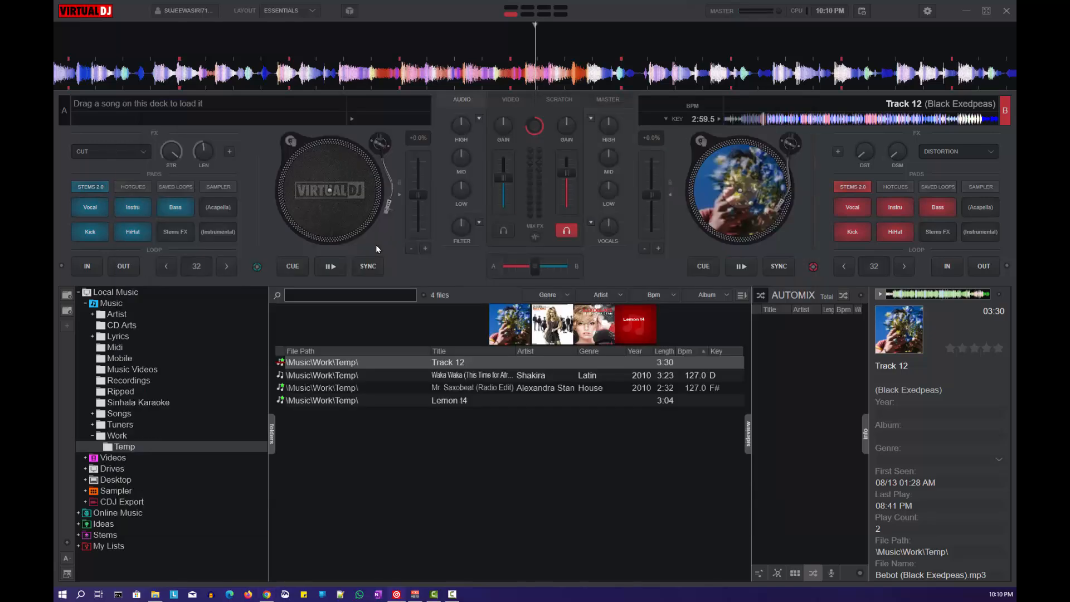
right_click(419, 366)
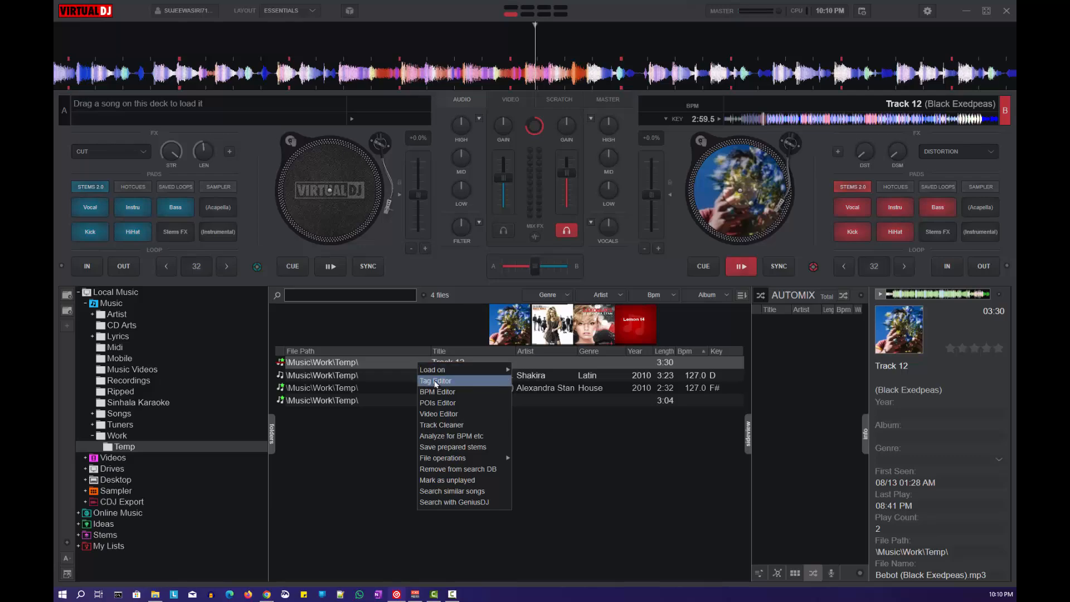
left_click(435, 382)
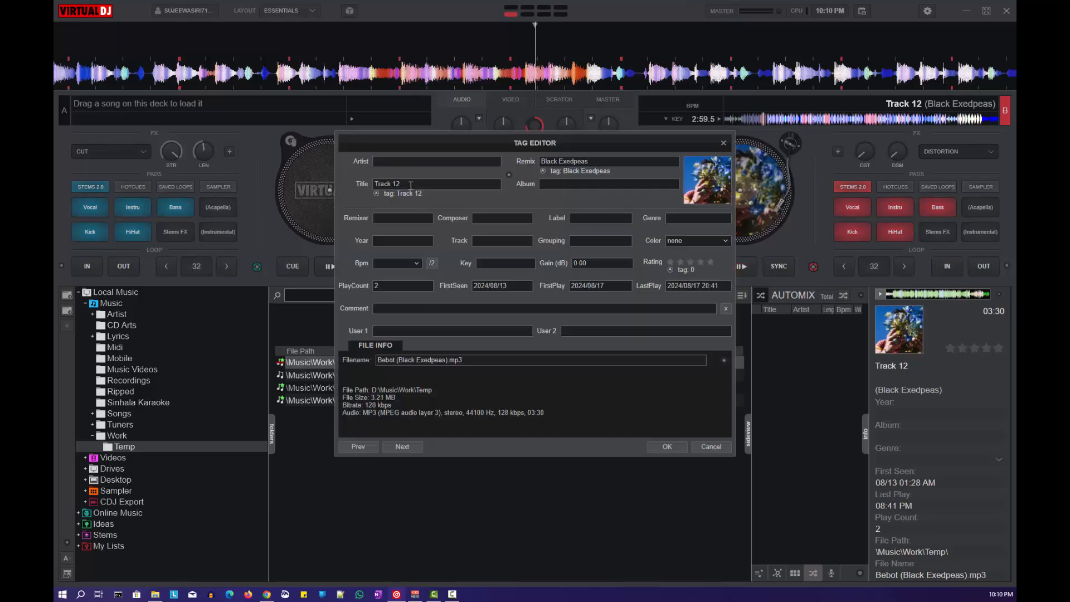
left_click_drag(405, 182, 335, 187)
type("Bebot")
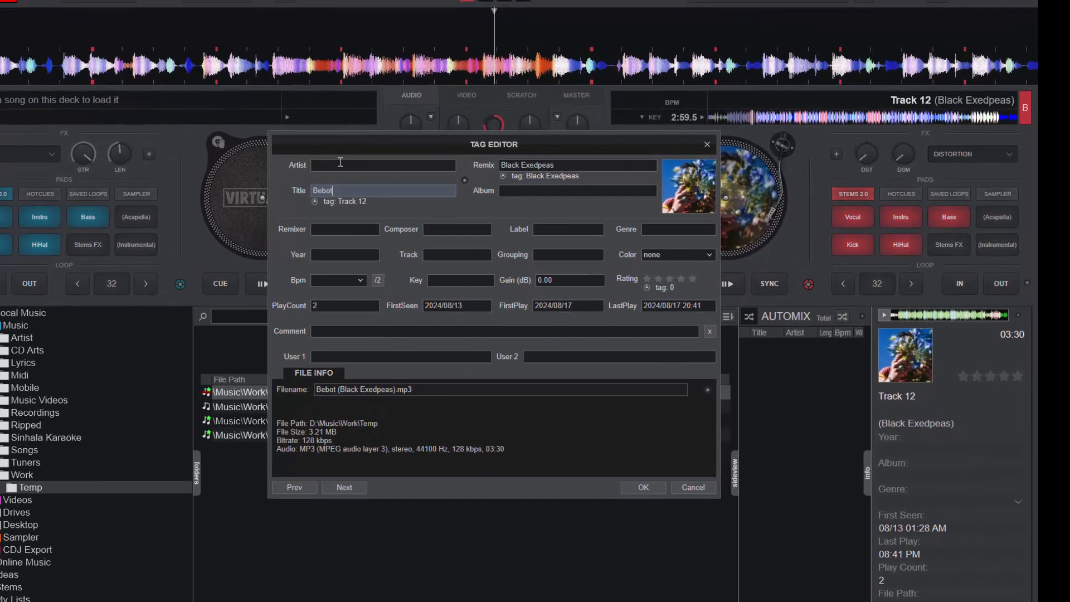
Step: Copy the artist name Black Eyed Peas from the Shazam page into the track's Artist tag in VirtualDJ and save the tags
key("alt+Tab")
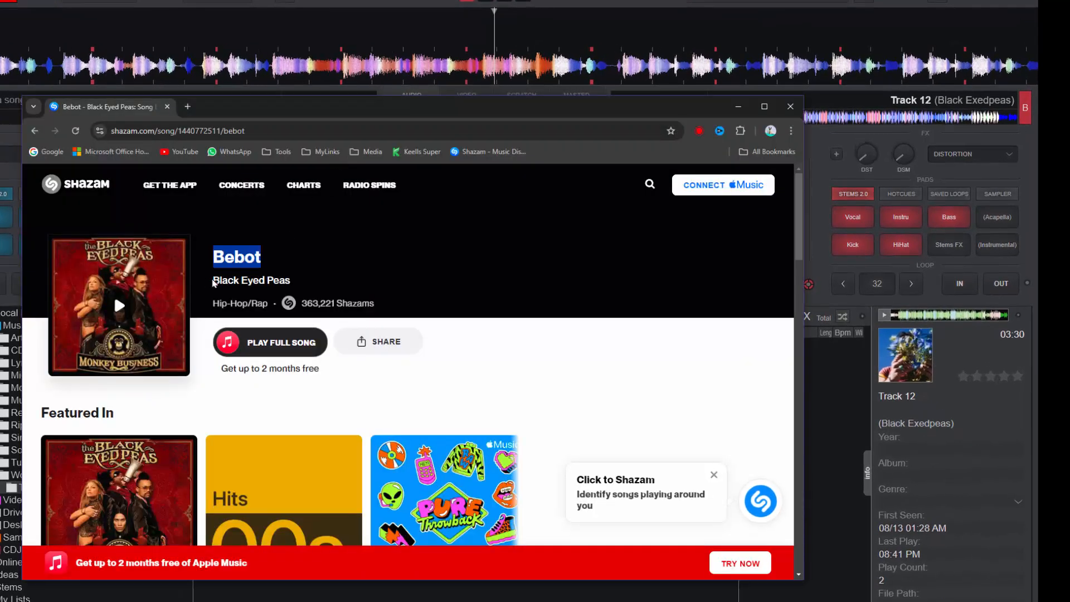
left_click(211, 279)
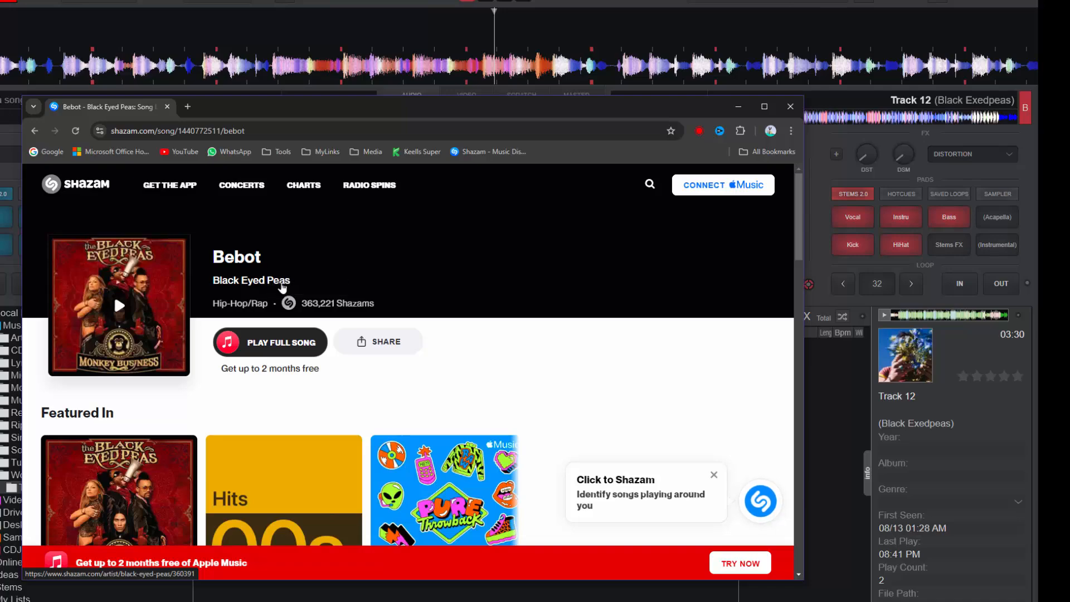
left_click_drag(294, 284, 212, 281)
key("ctrl+c")
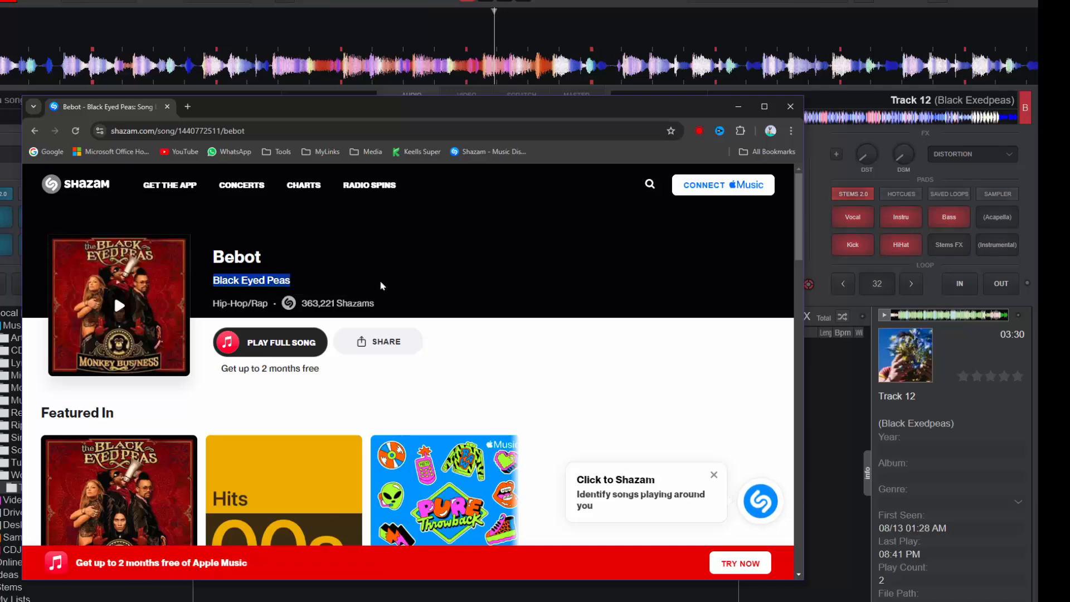
key("alt+Tab")
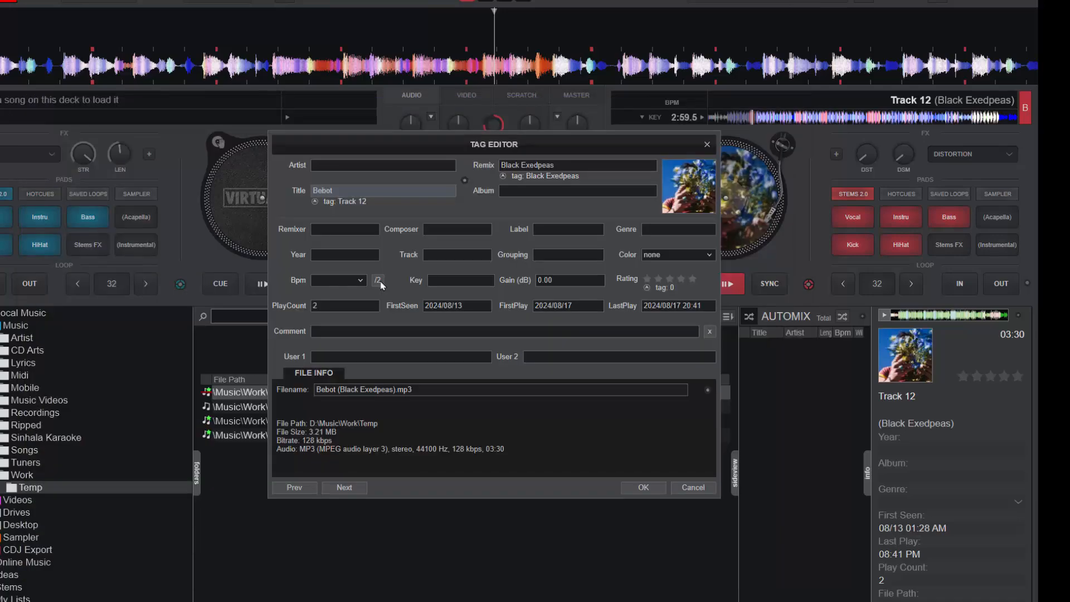
left_click(326, 165)
key("ctrl+v")
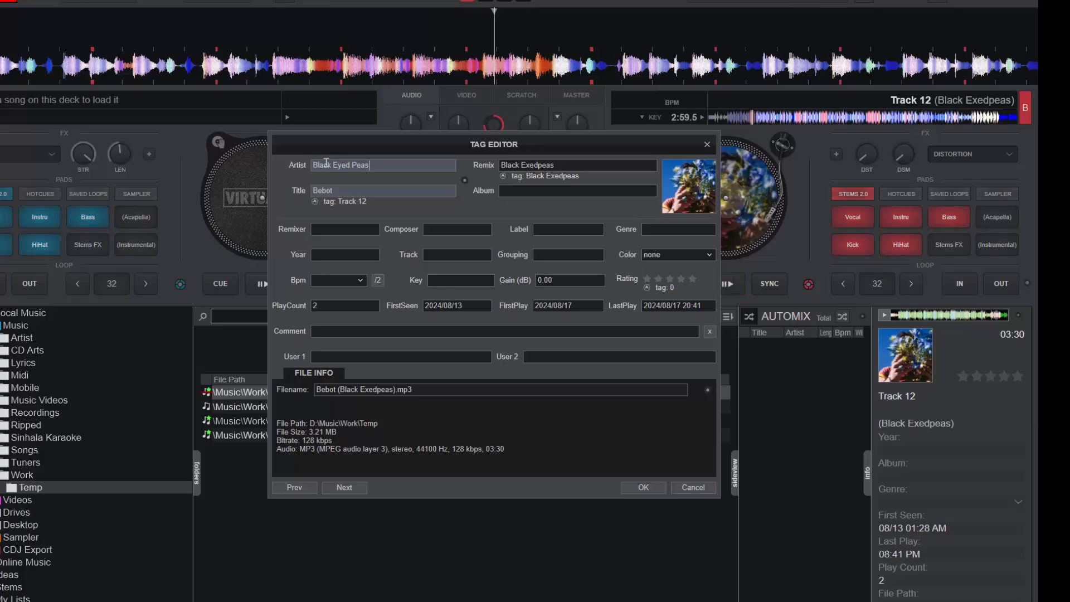
left_click(641, 488)
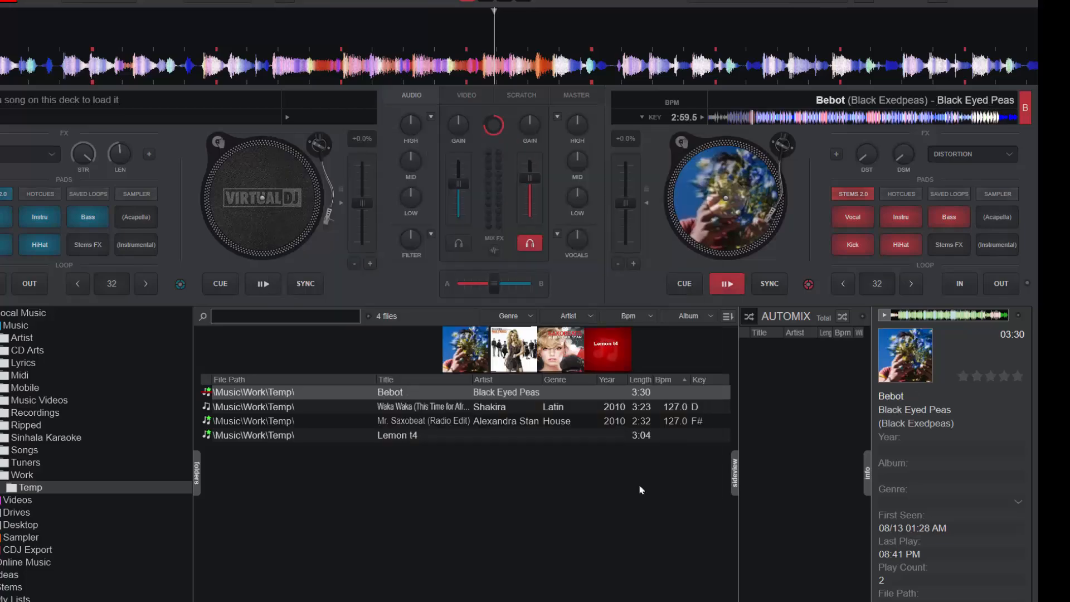
right_click(590, 392)
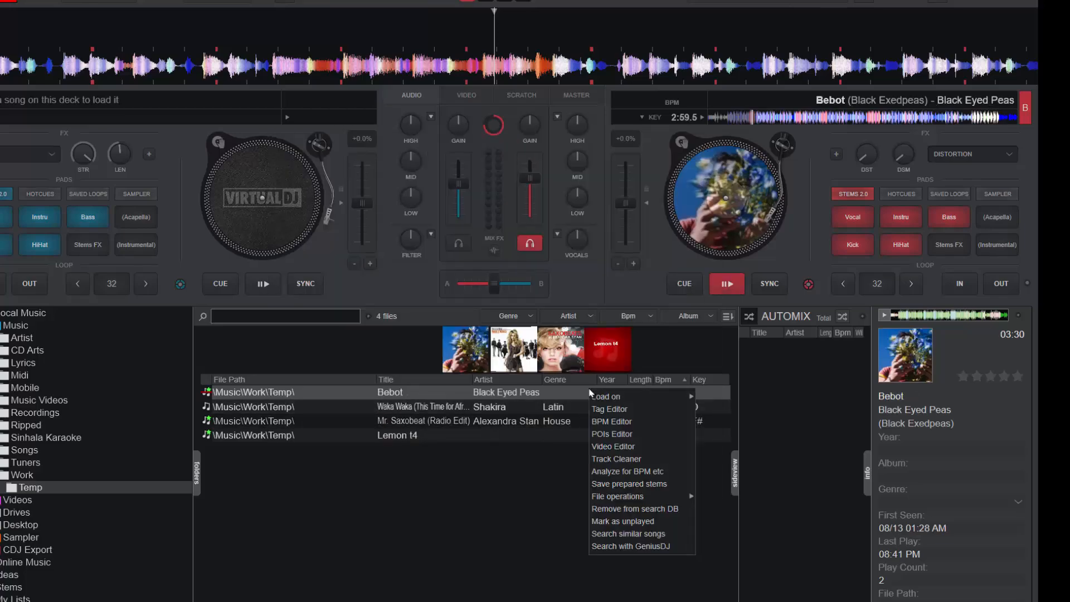
key("alt+Tab")
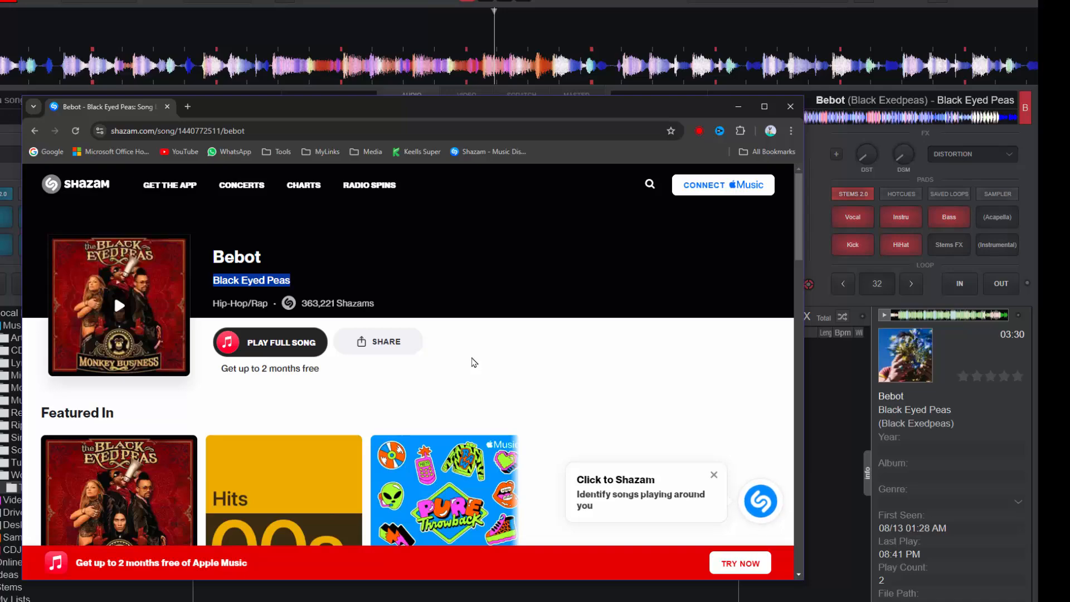
key("alt+Tab")
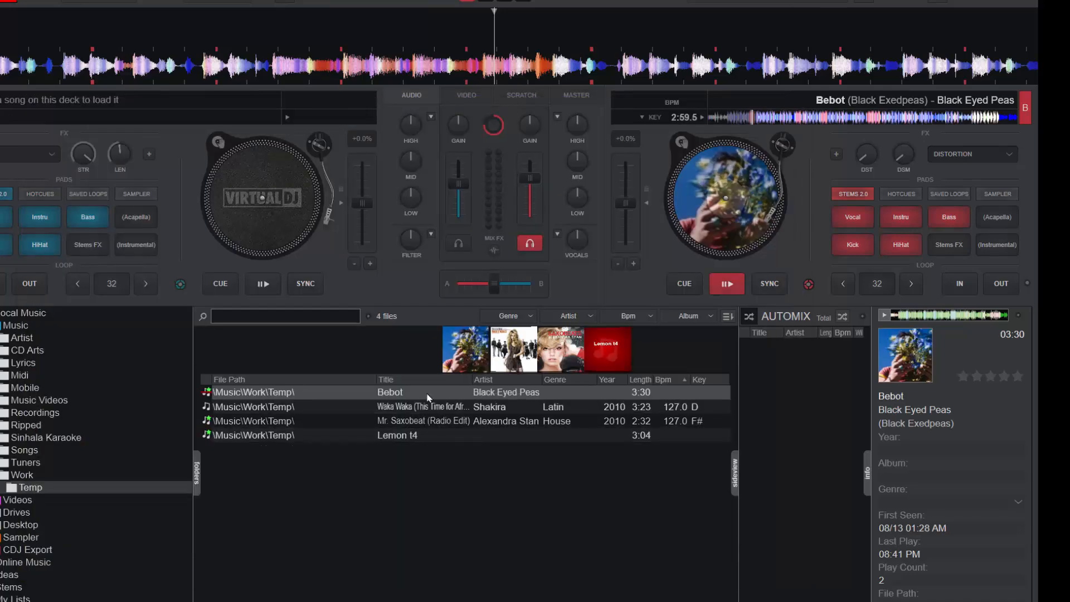
Step: Open the Bebot track in the Tag Editor and fill its missing info from Discogs
right_click(428, 397)
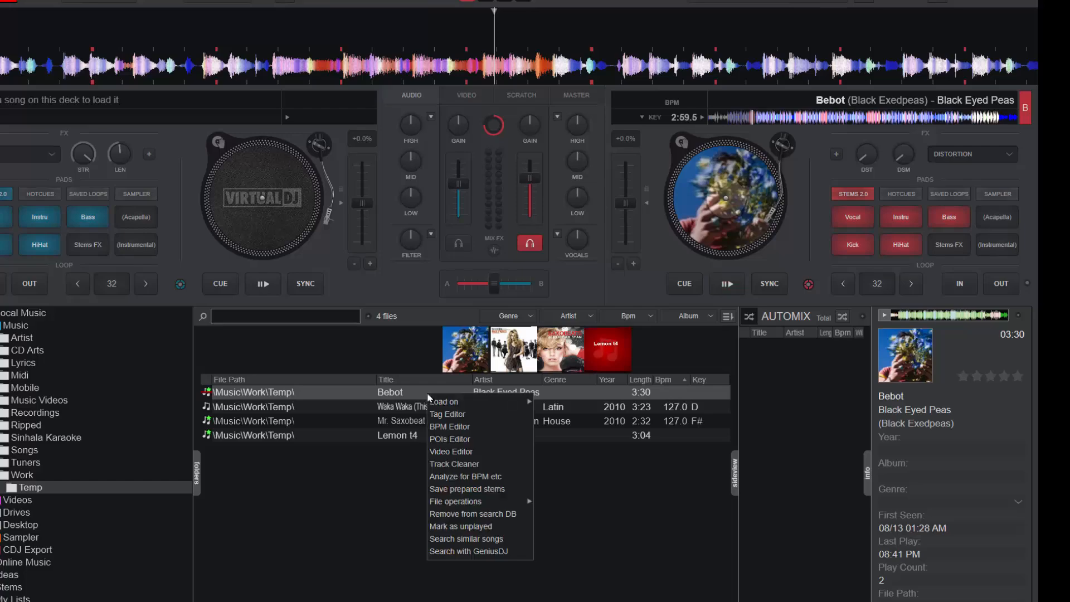
left_click(442, 415)
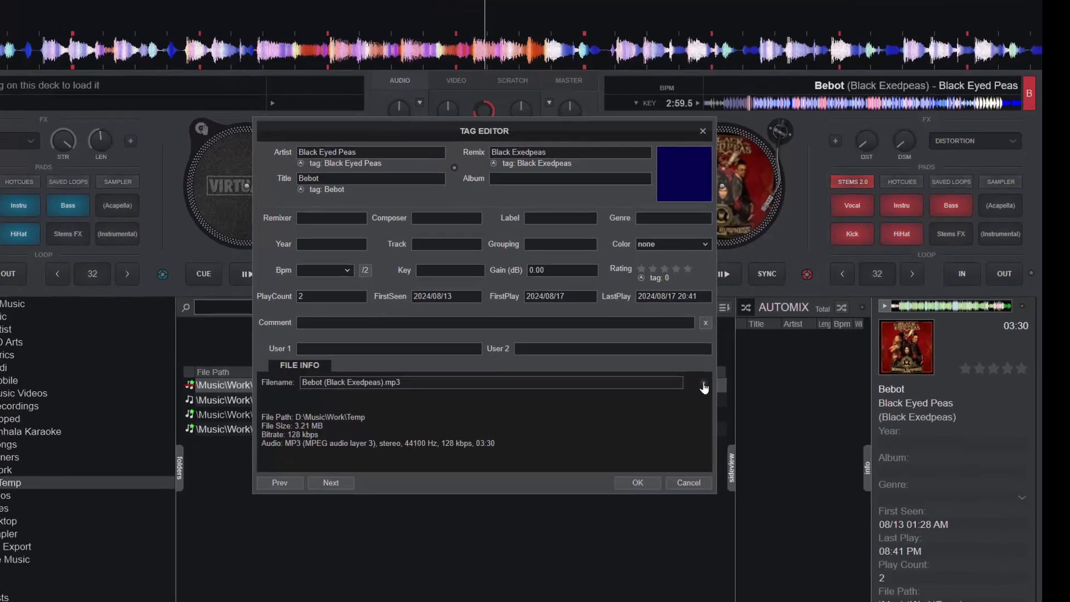
left_click(708, 393)
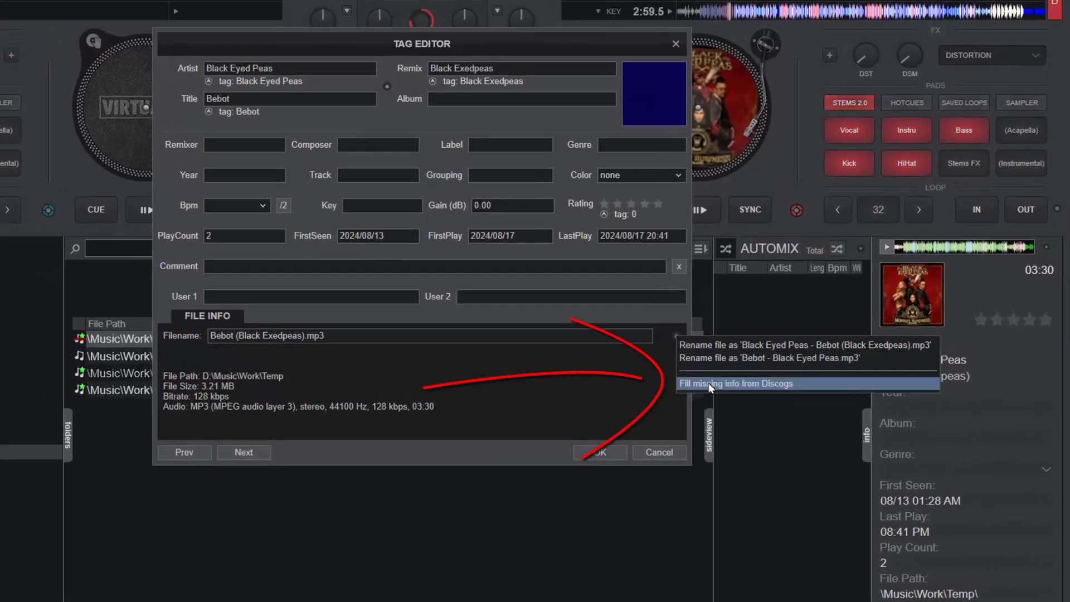
left_click(716, 385)
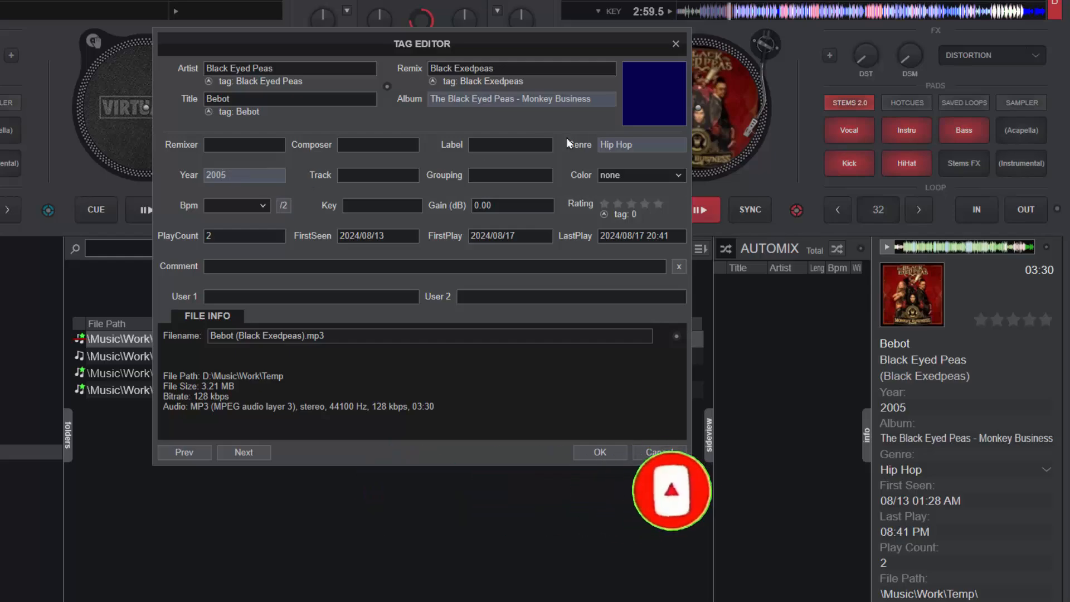
Step: Save the Discogs cover art to the Bebot track's tag and confirm the tag changes
left_click(628, 123)
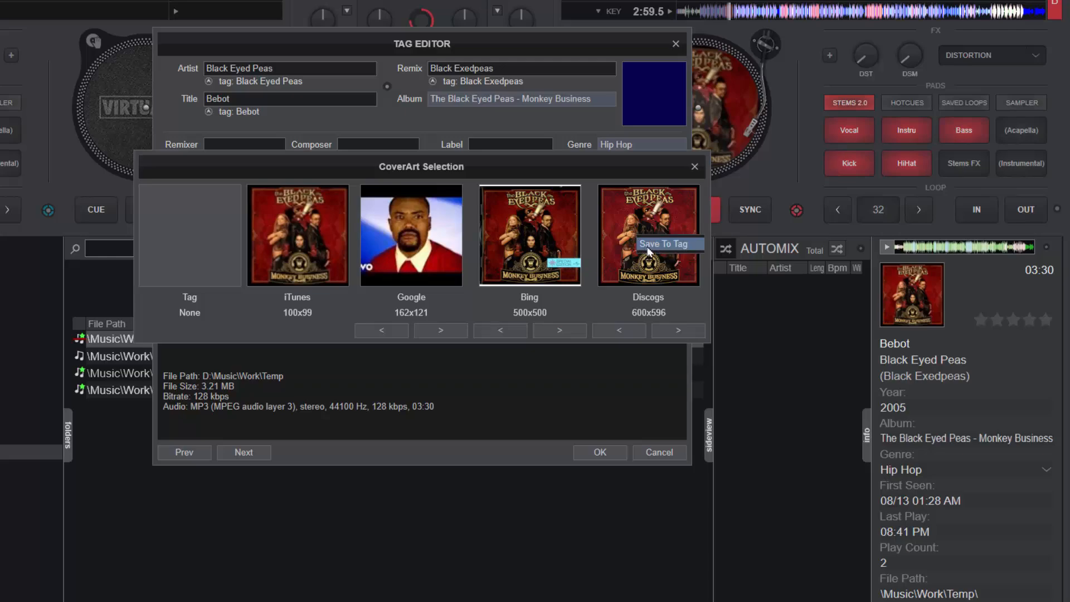
left_click(650, 246)
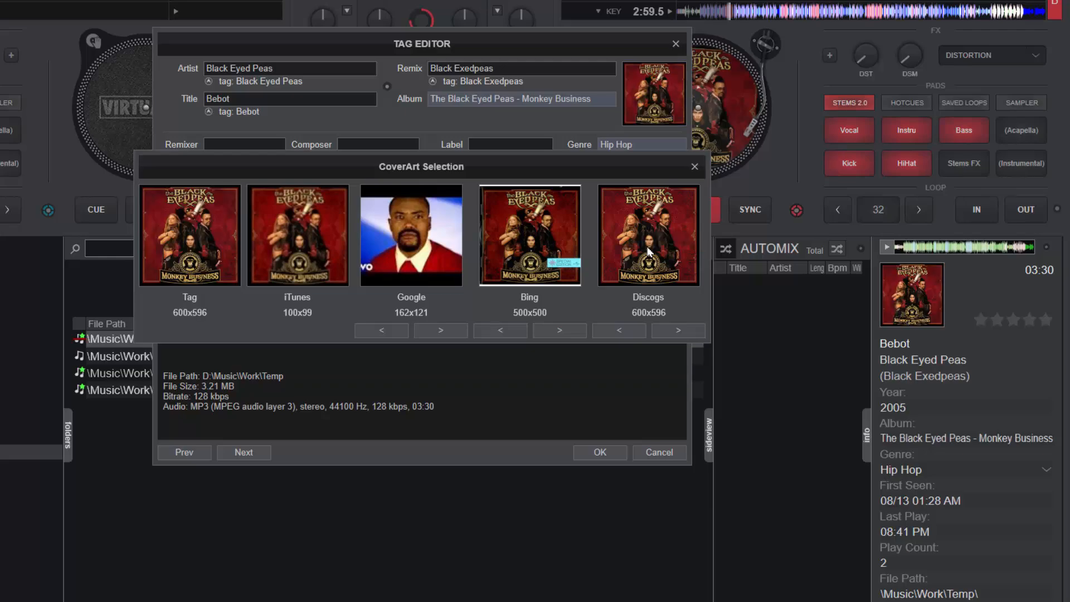
left_click(694, 167)
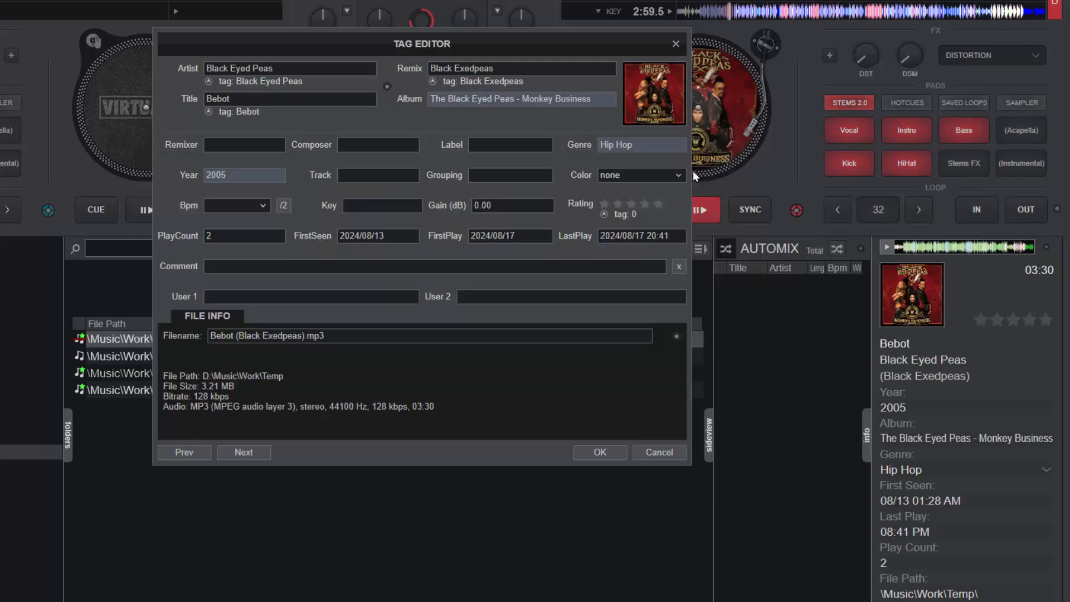
left_click(600, 453)
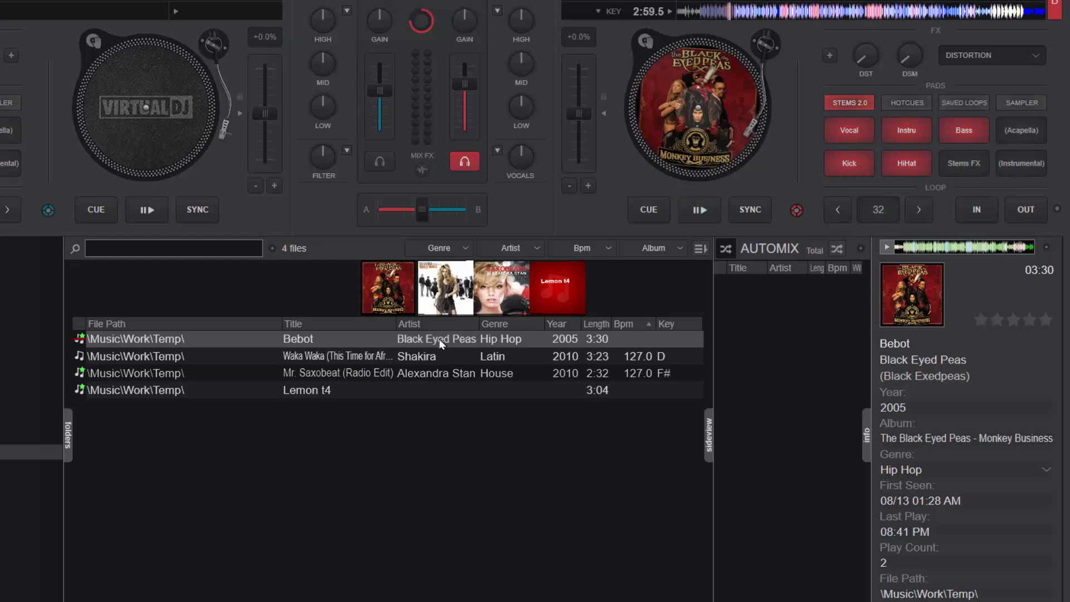
Step: Batch-analyze all four tracks in the Temp folder, from Bebot to Lemon t4, for BPM
left_click(460, 385, "shift")
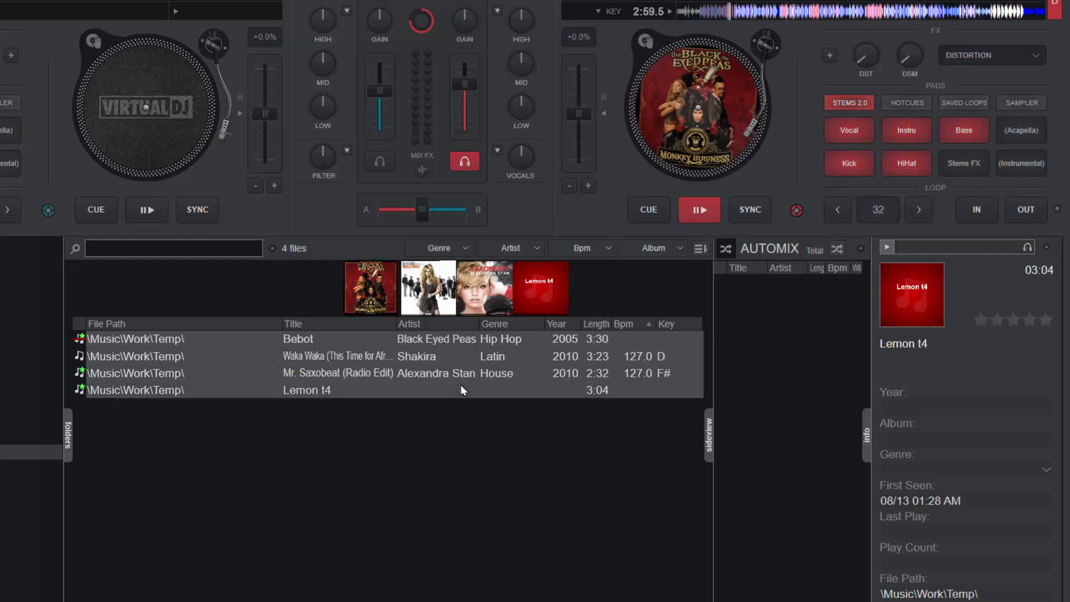
right_click(572, 348)
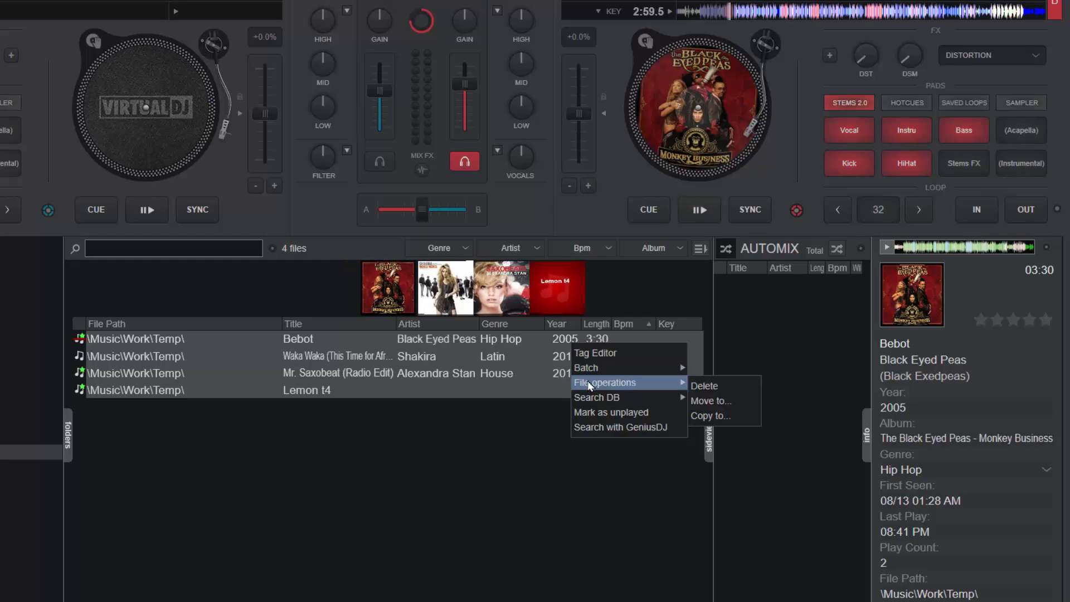
mouse_move(593, 375)
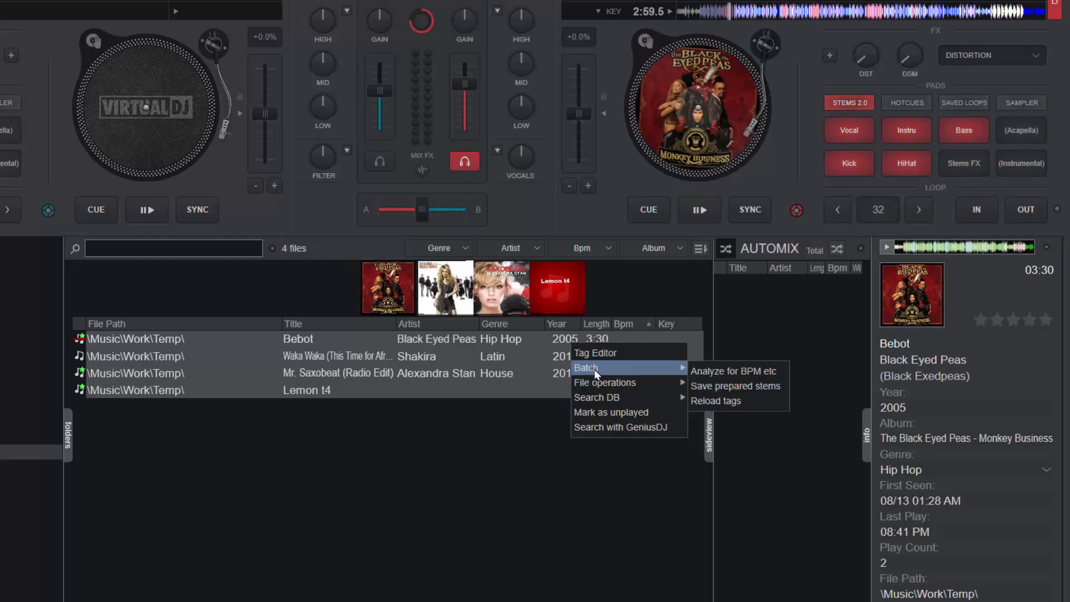
left_click(738, 378)
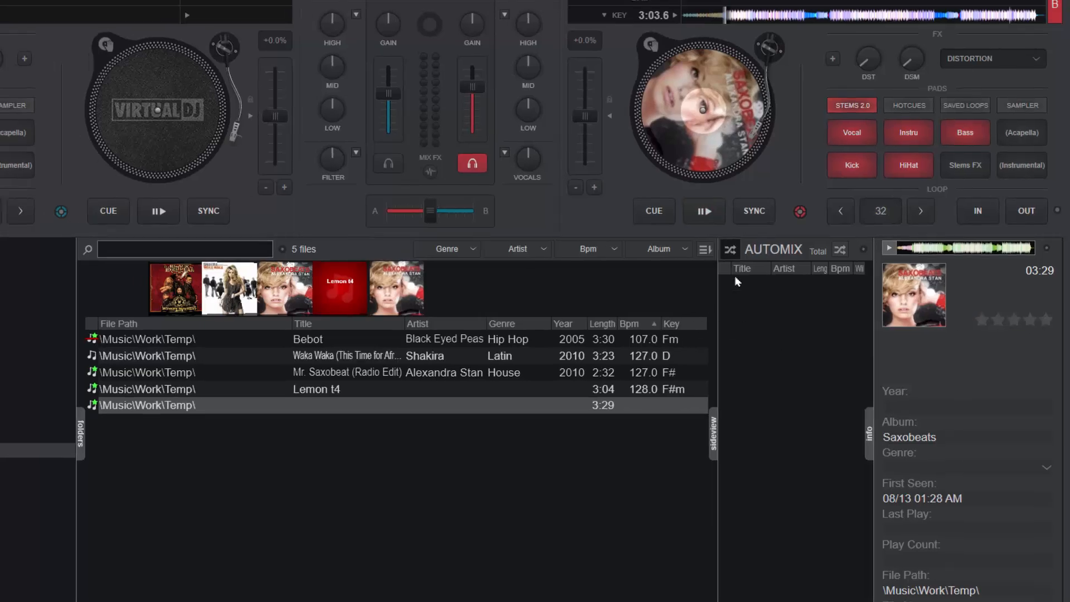
Step: Play the untitled 3:29 track, identify it with Shazam in Chrome, and stop playback in VirtualDJ
left_click(728, 218)
key("alt+Tab")
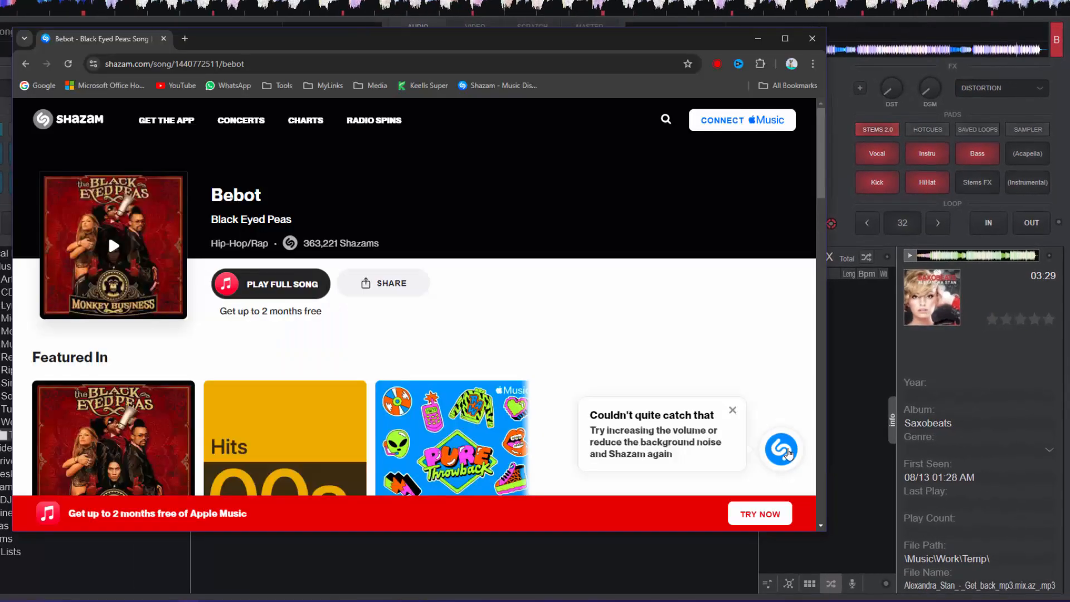
left_click(786, 451)
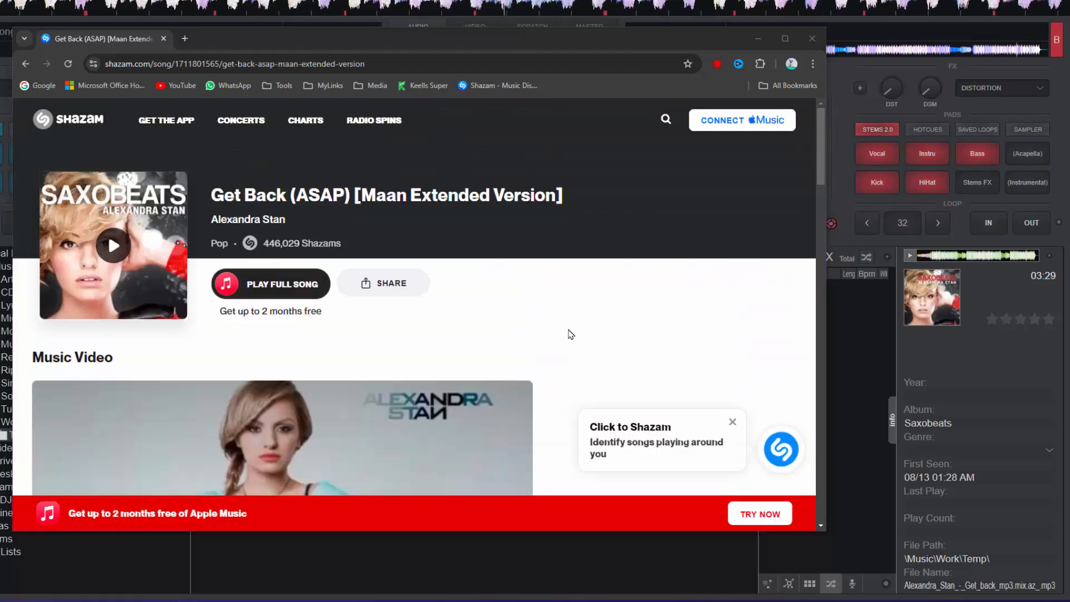
key("alt+Tab")
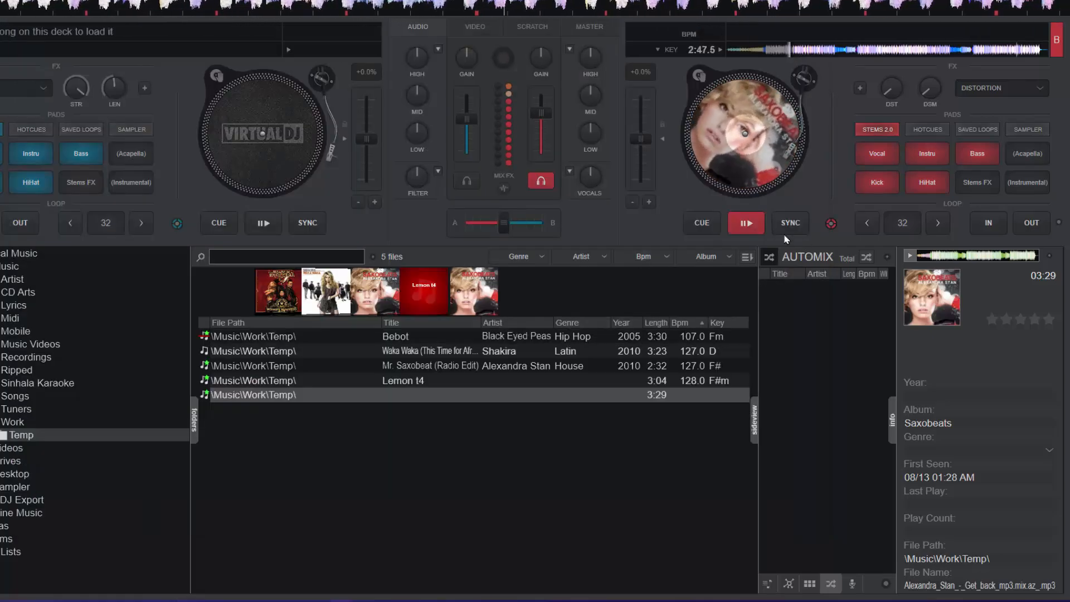
left_click(742, 234)
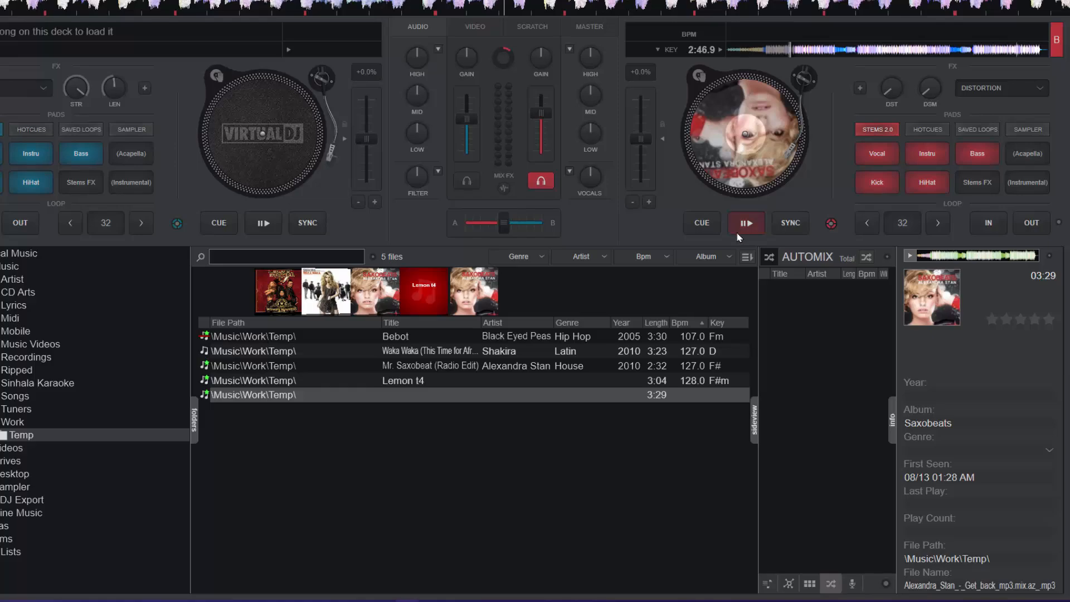
Step: Copy the title Get Back (ASAP) [Maan Extended Version] from the Shazam page in Chrome into the untitled track's Title tag in VirtualDJ
key("alt+Tab")
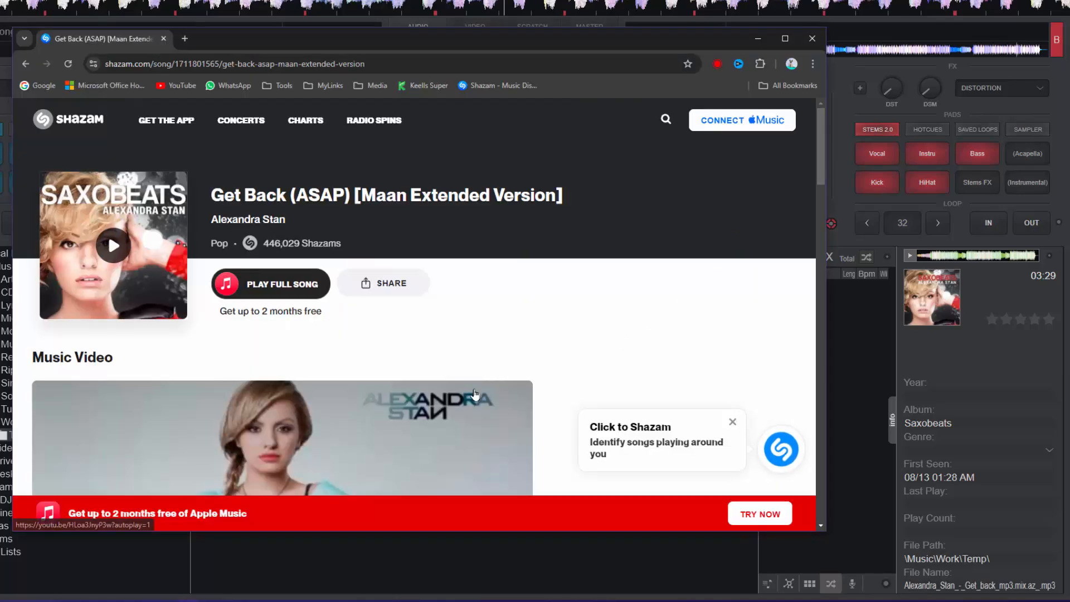
left_click_drag(211, 195, 577, 197)
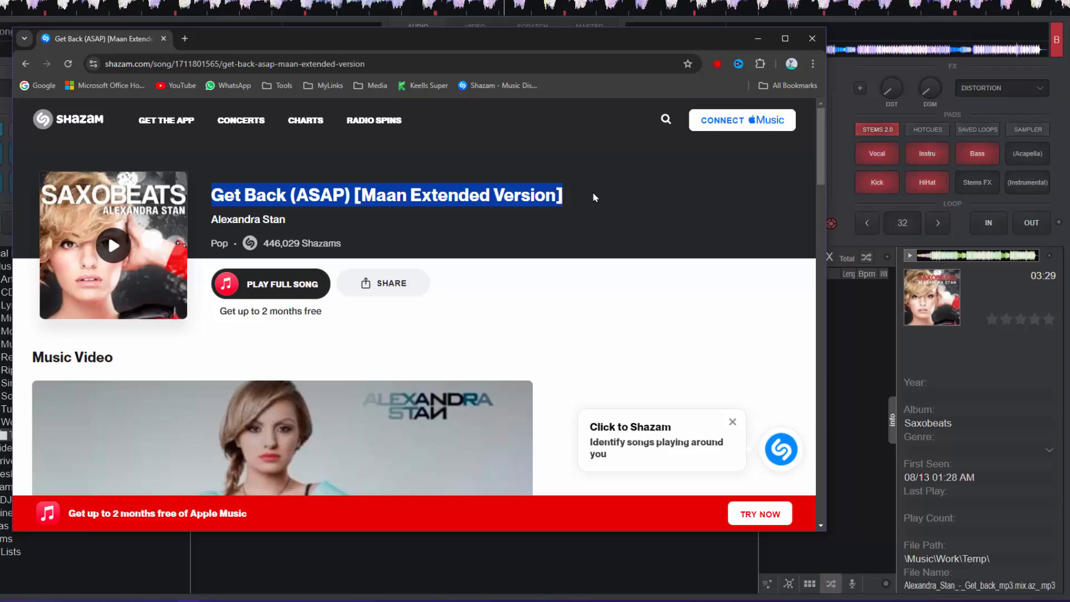
key("alt+Tab")
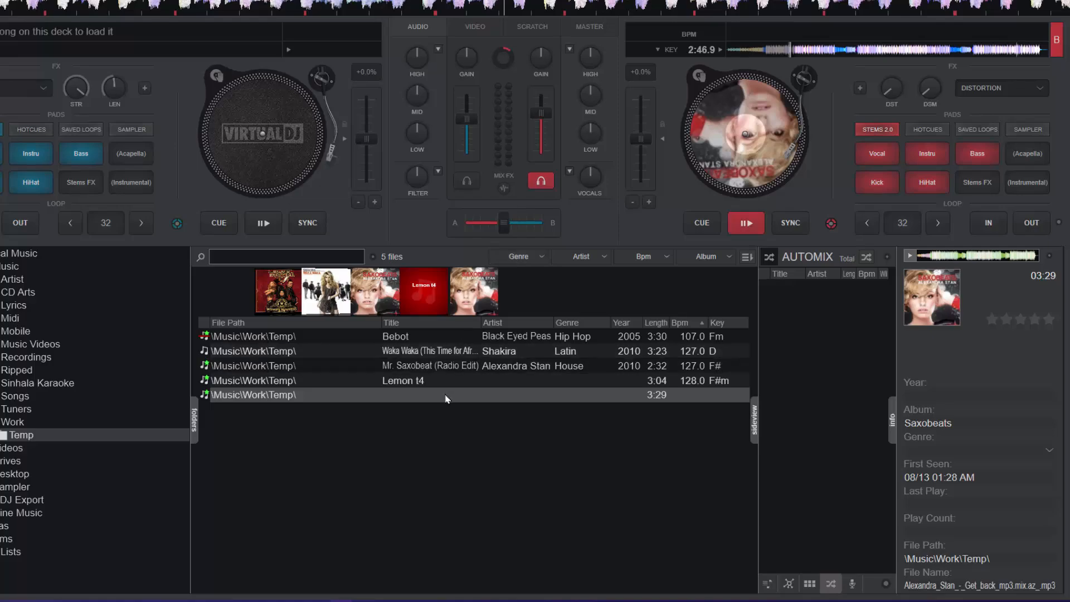
right_click(446, 398)
left_click(474, 418)
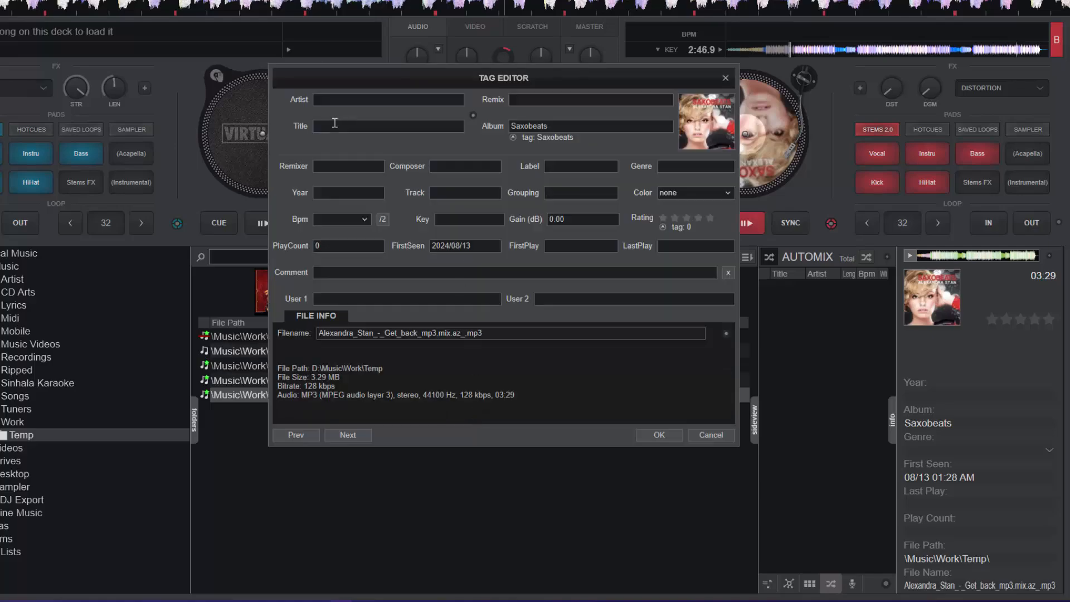
type("Get Back (ASAP) [Maan Extended Version]")
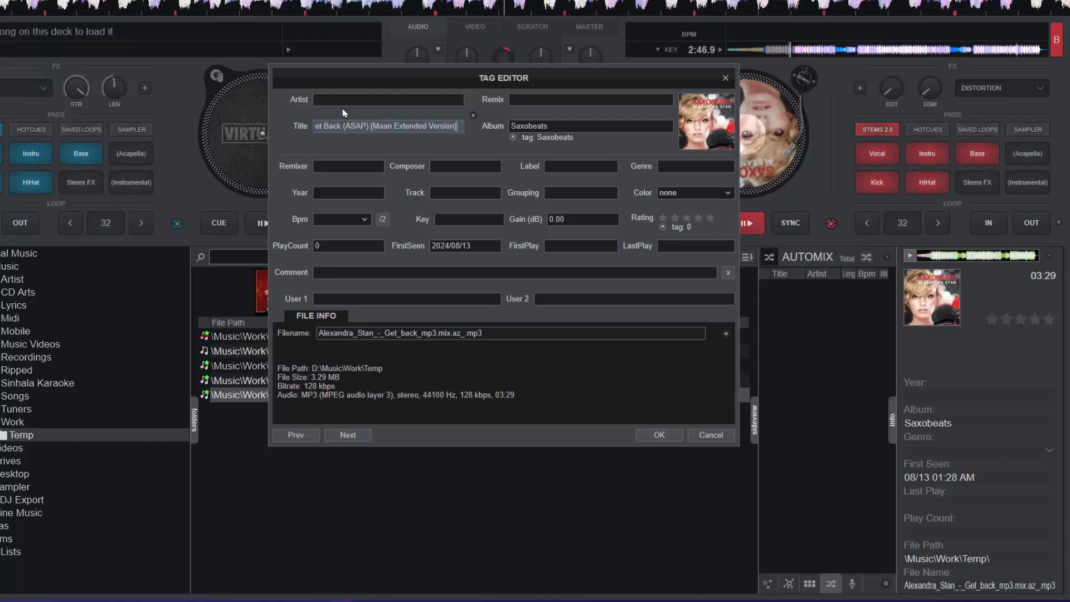
Step: Copy the artist name Alexandra Stan from the Shazam page in Chrome into the track's Artist tag in VirtualDJ and save the tags
key("alt+Tab")
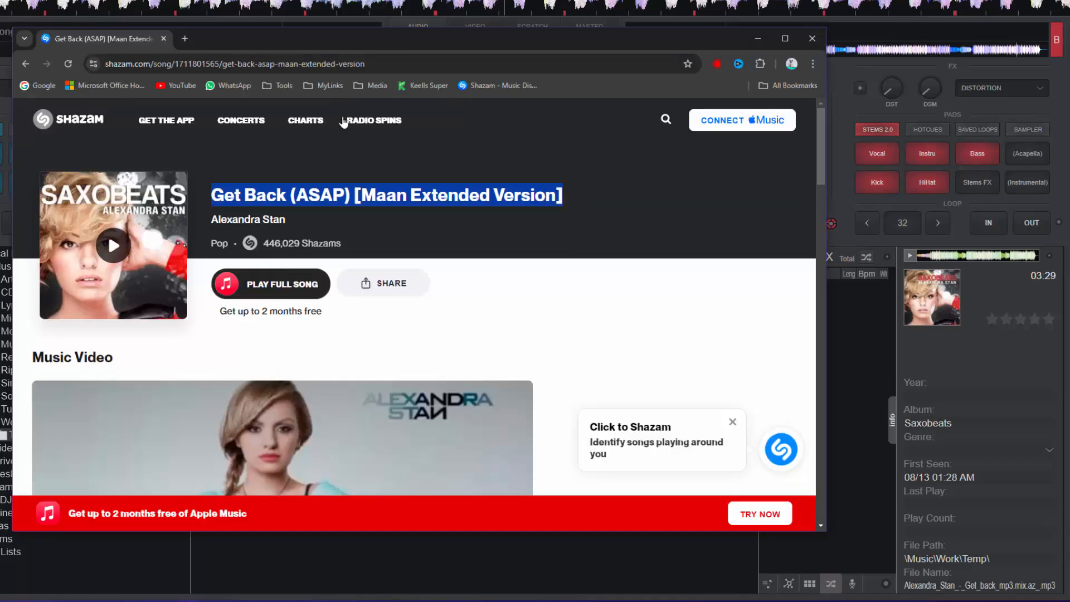
left_click(249, 218)
left_click_drag(287, 219, 198, 223)
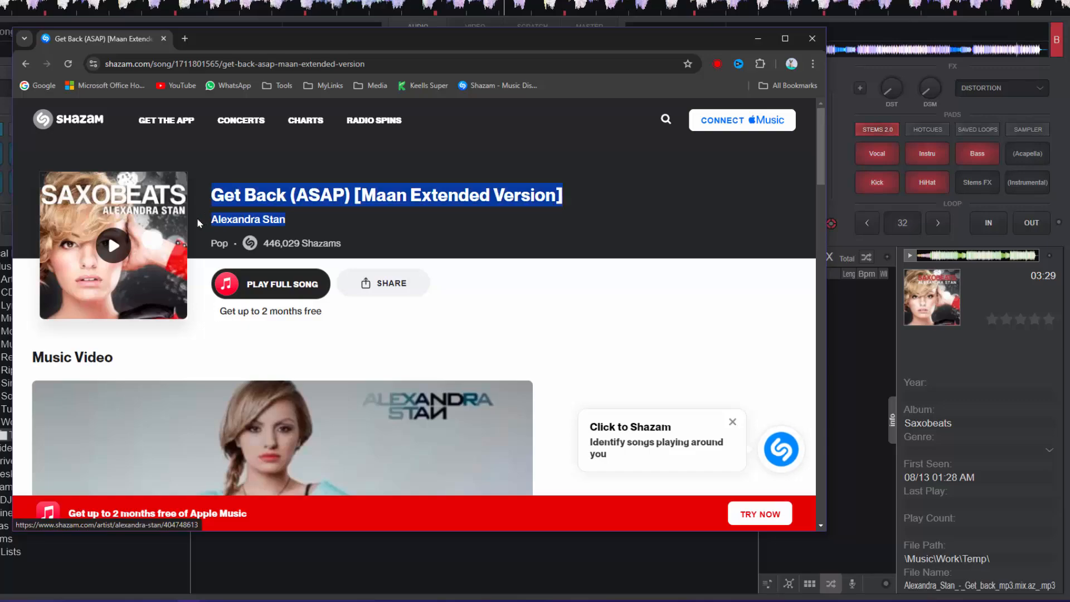
left_click(318, 224)
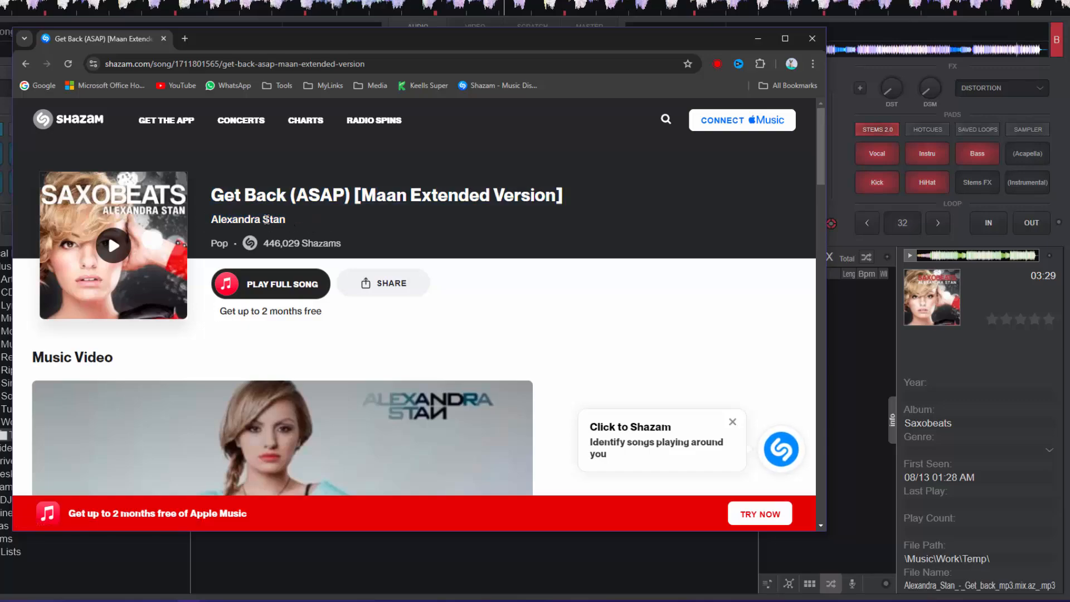
left_click_drag(286, 220, 214, 220)
key("ctrl+c")
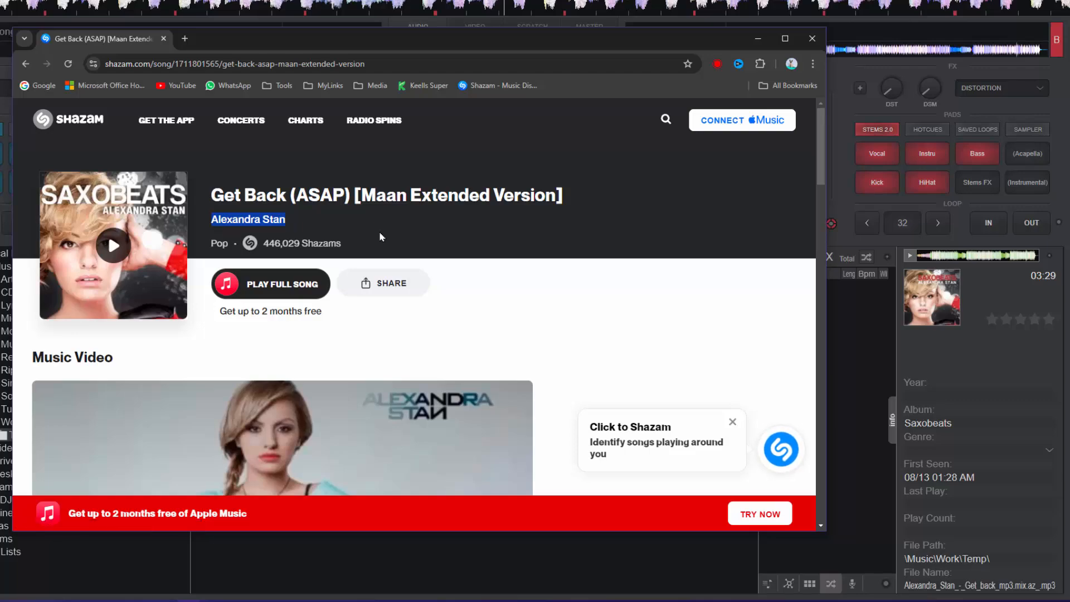
key("alt+Tab")
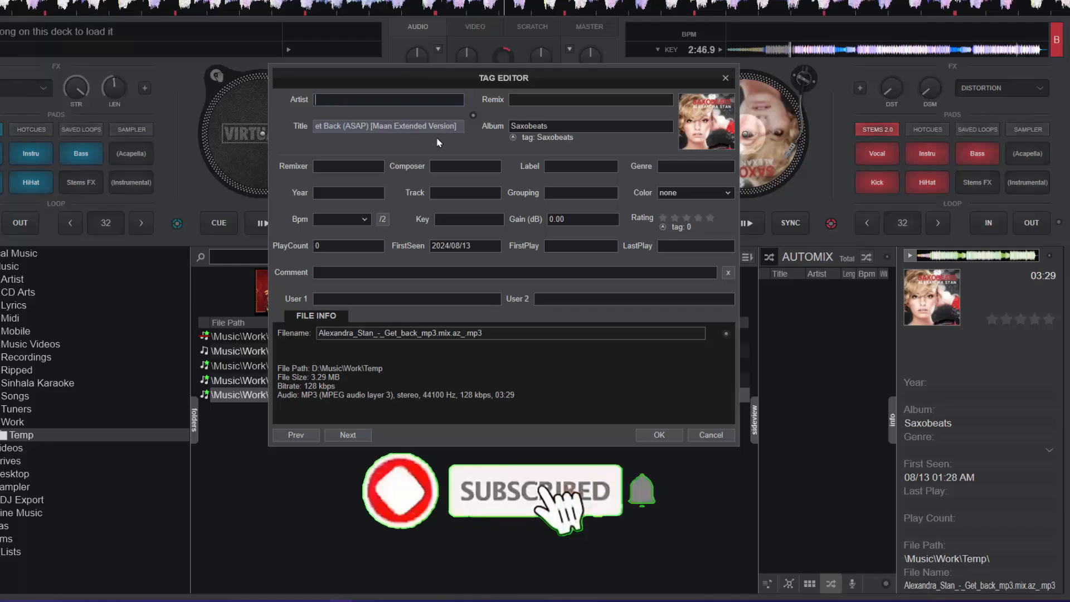
key("ctrl+v")
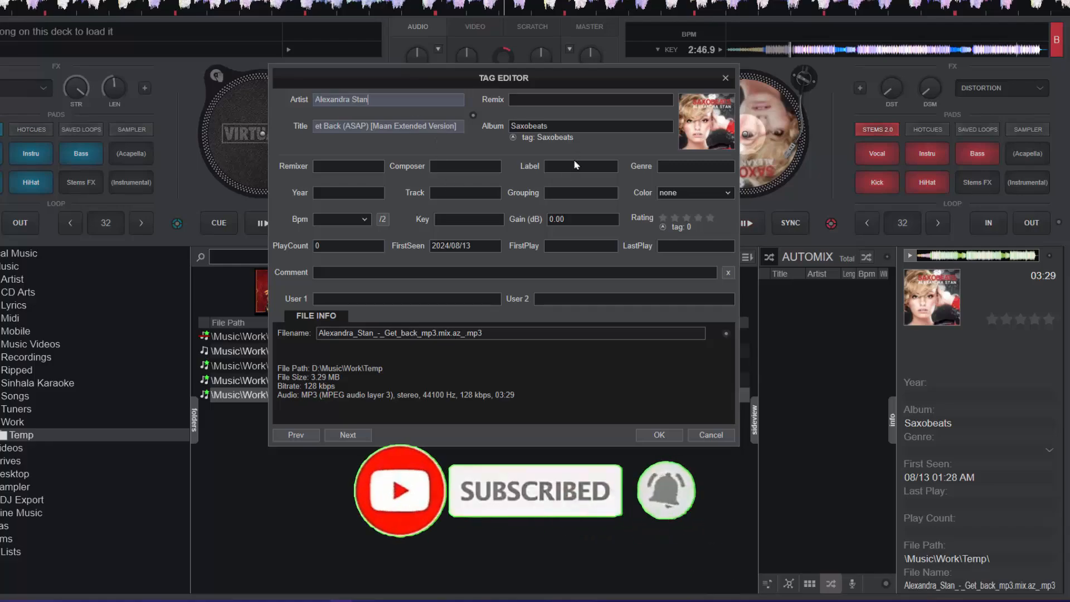
left_click(660, 436)
Step: Fill the Get Back track's missing tag info from Discogs and analyze the track for BPM
right_click(573, 397)
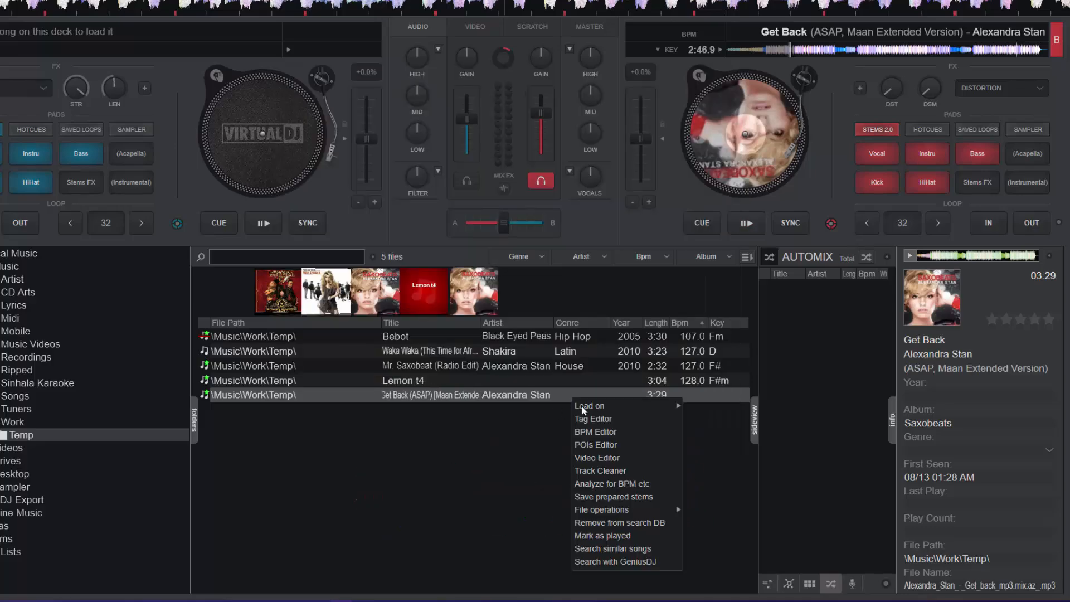
left_click(595, 425)
left_click(727, 334)
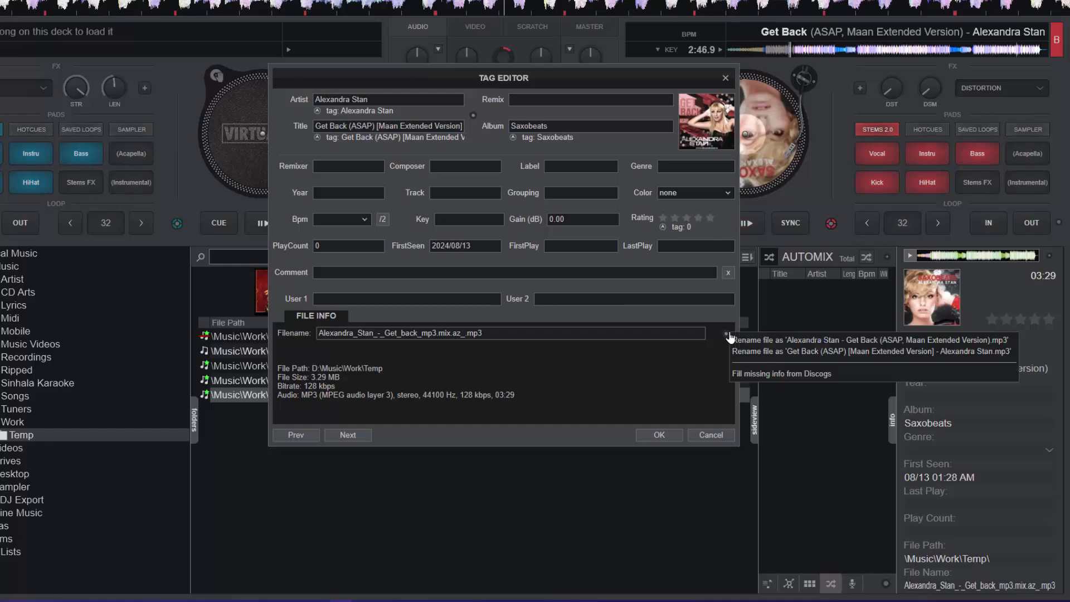
left_click(765, 378)
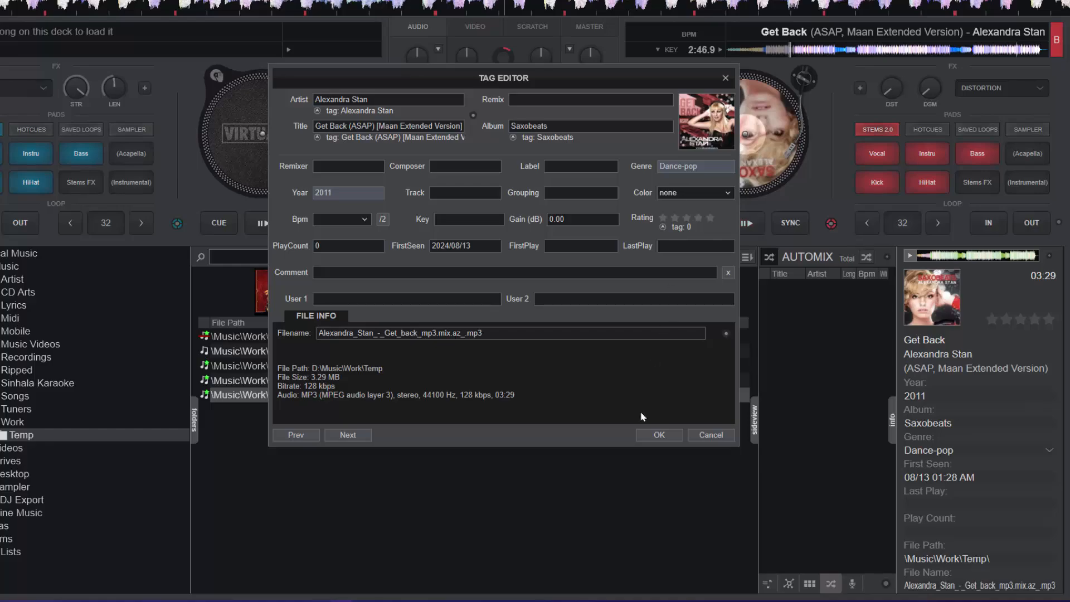
left_click(659, 436)
right_click(670, 399)
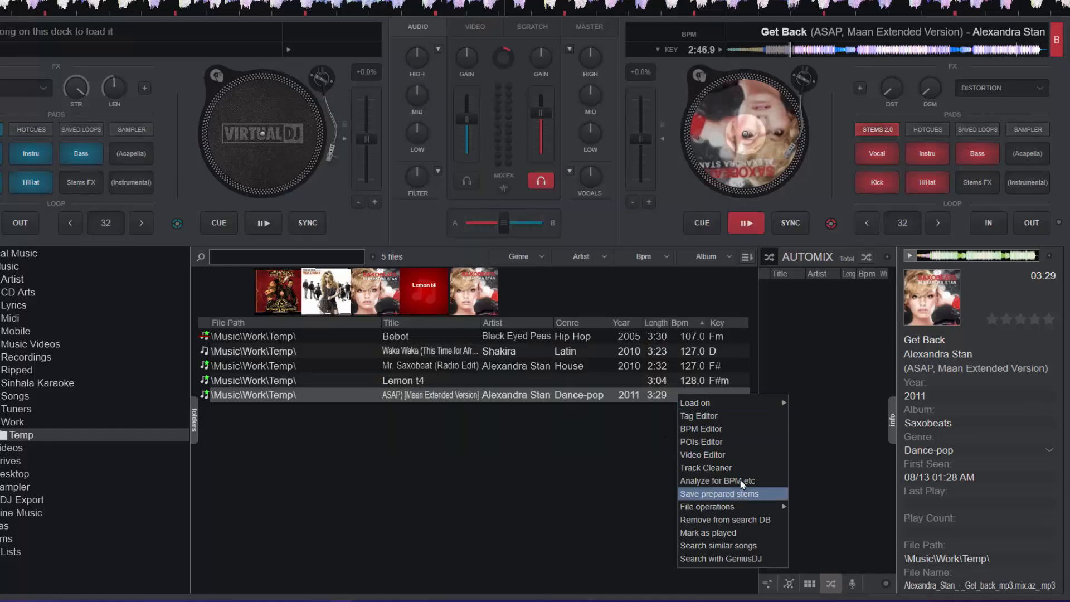
left_click(717, 480)
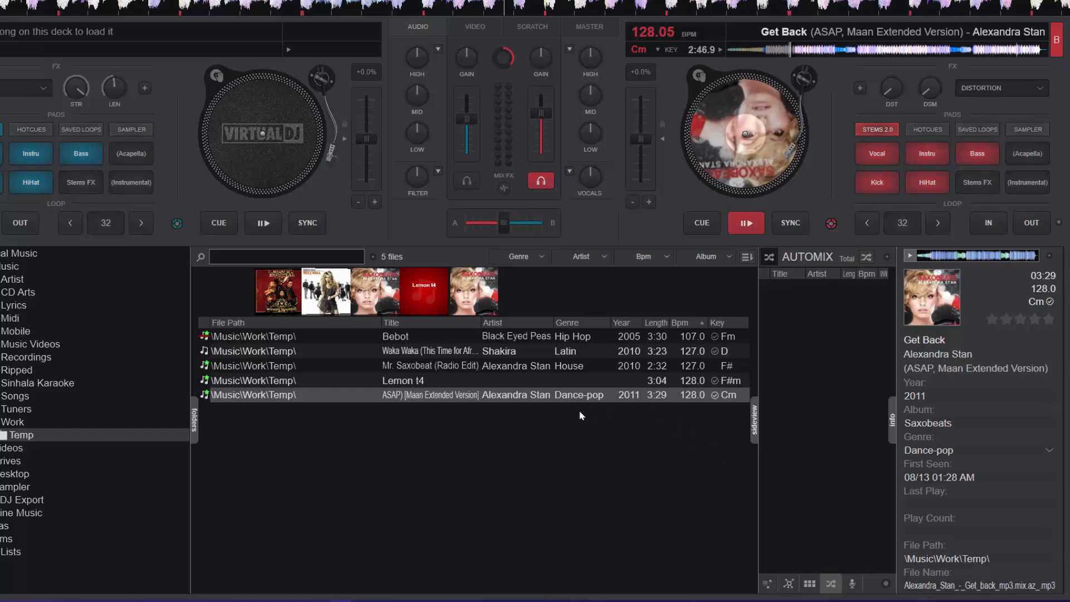
Step: Rename the Bebot track's file as 'Black Eyed Peas - Bebot (Black Exedpeas).mp3' from its tags and save the change
left_click(551, 336)
right_click(548, 338)
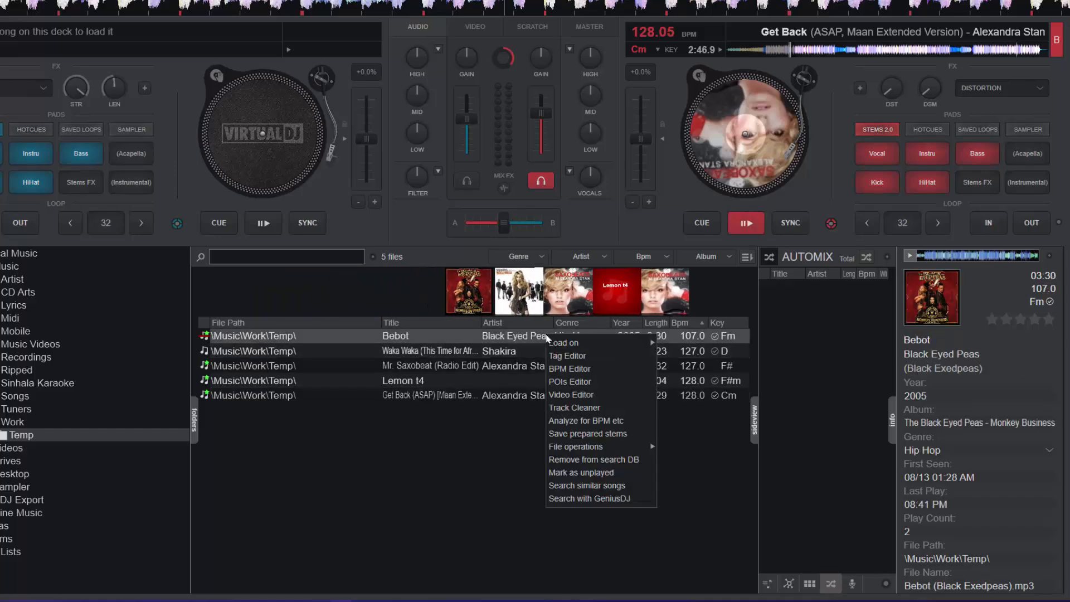
left_click(554, 358)
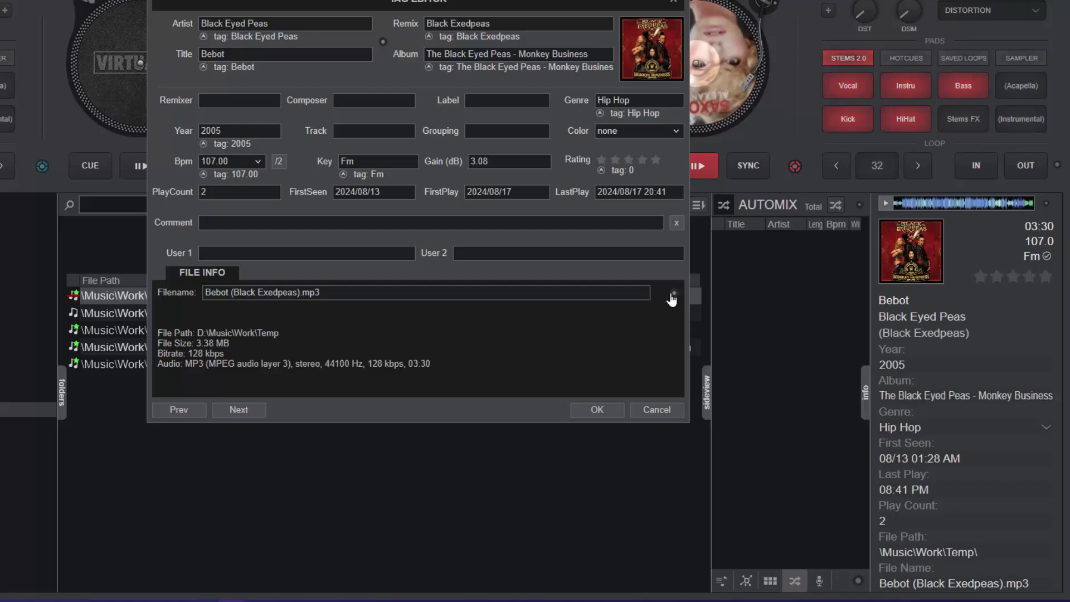
left_click(725, 334)
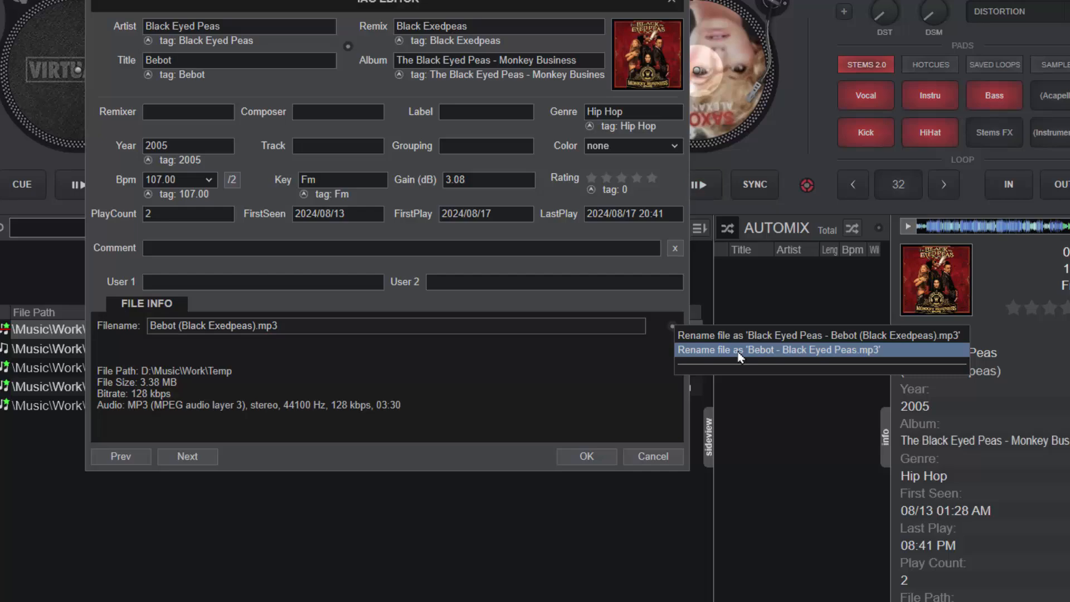
left_click(771, 335)
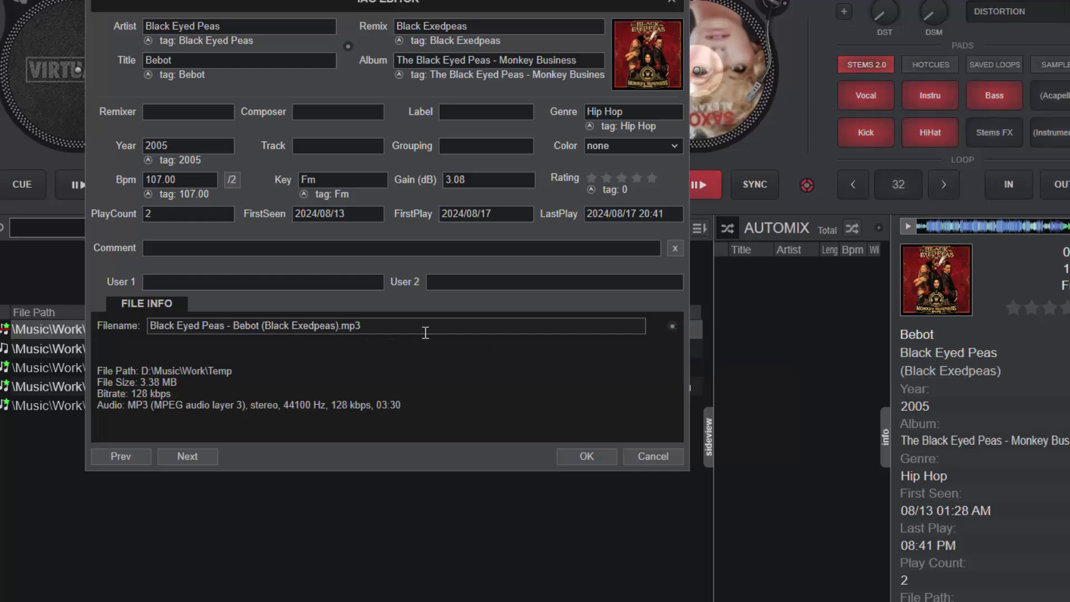
left_click(590, 452)
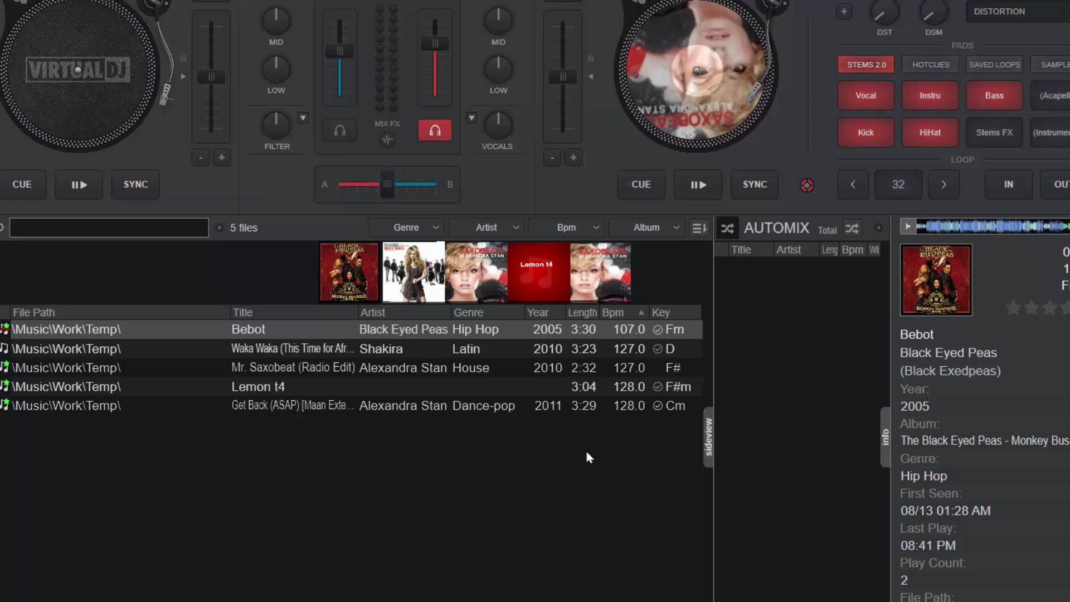
Step: Rename the Waka Waka track's file as 'Shakira feat. Freshlyground - Waka Waka (This Time for Africa).mp3' from its tags and save the change
left_click(452, 348)
right_click(453, 349)
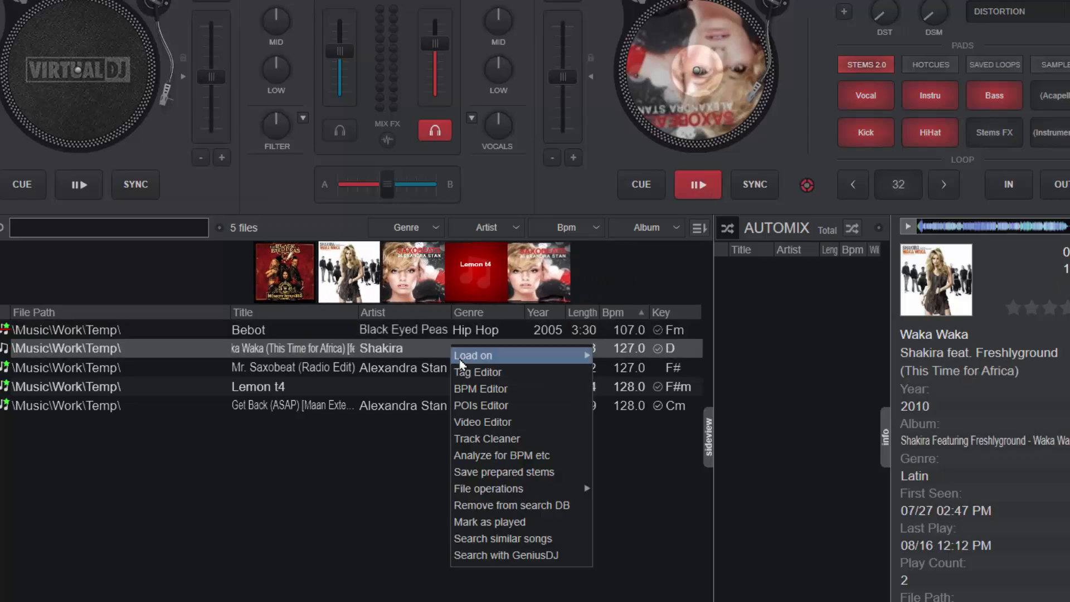
left_click(483, 370)
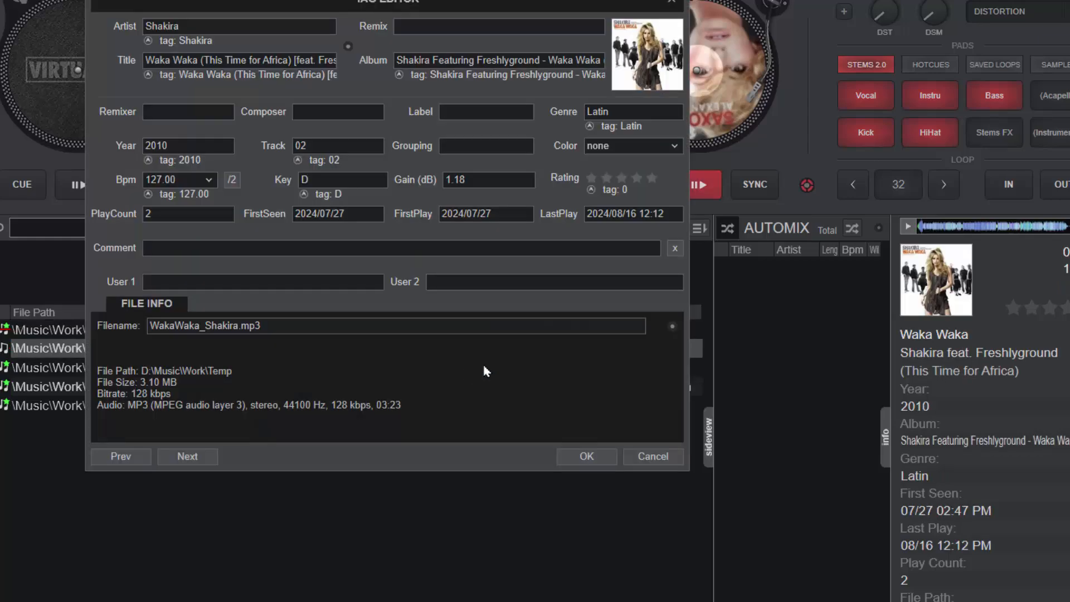
left_click(672, 330)
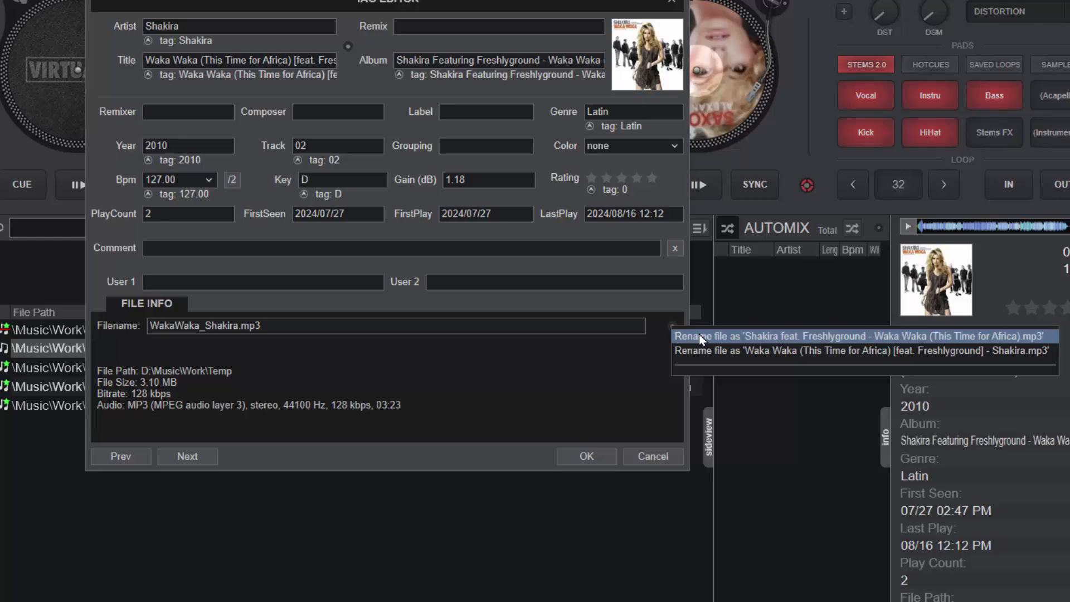
left_click(747, 336)
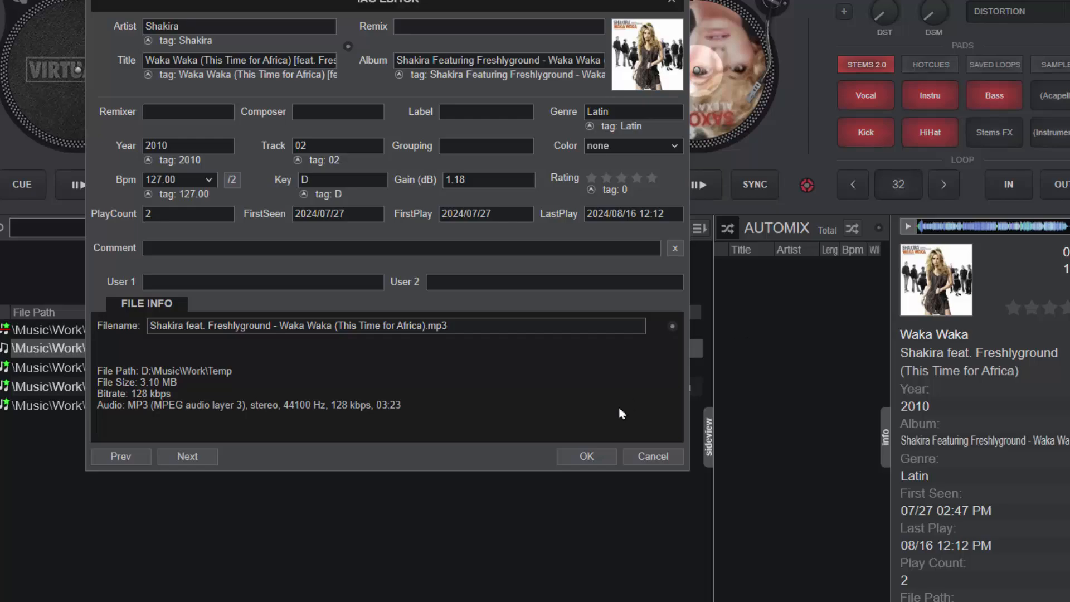
left_click(586, 456)
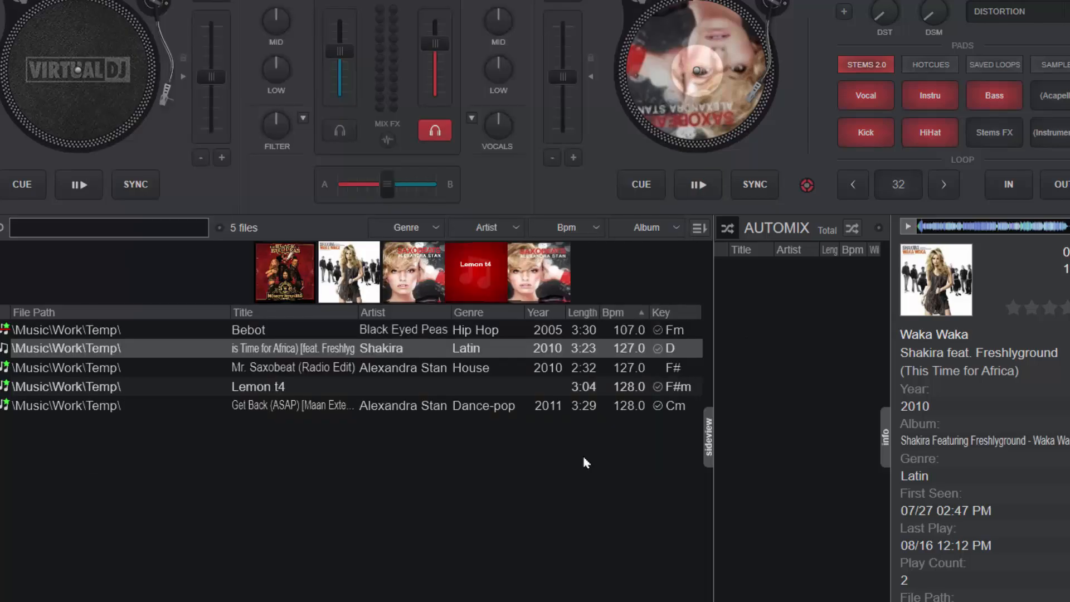
Step: Rename the Mr. Saxobeat track's file as 'Alexandra Stan - Mr. Saxobeat (Radio Edit).mp3' from its tags and save the change
right_click(455, 365)
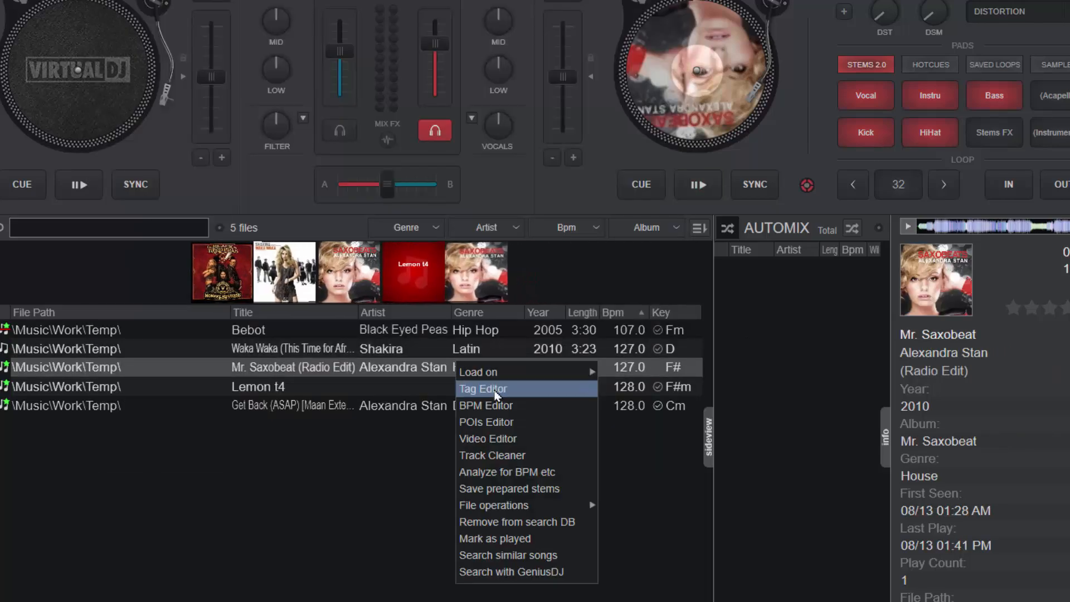
left_click(496, 390)
left_click(679, 328)
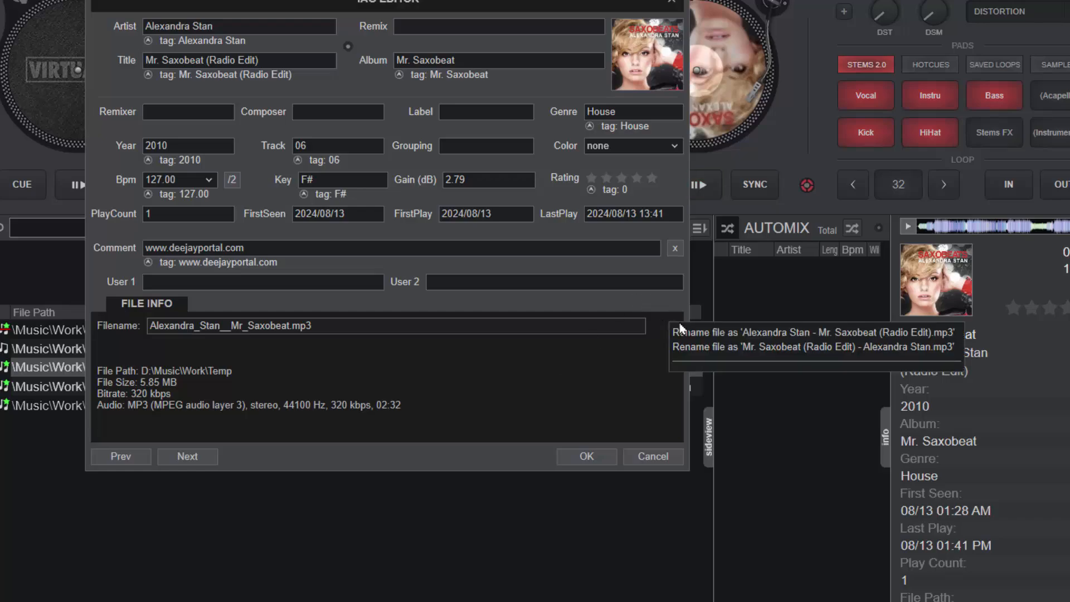
left_click(705, 333)
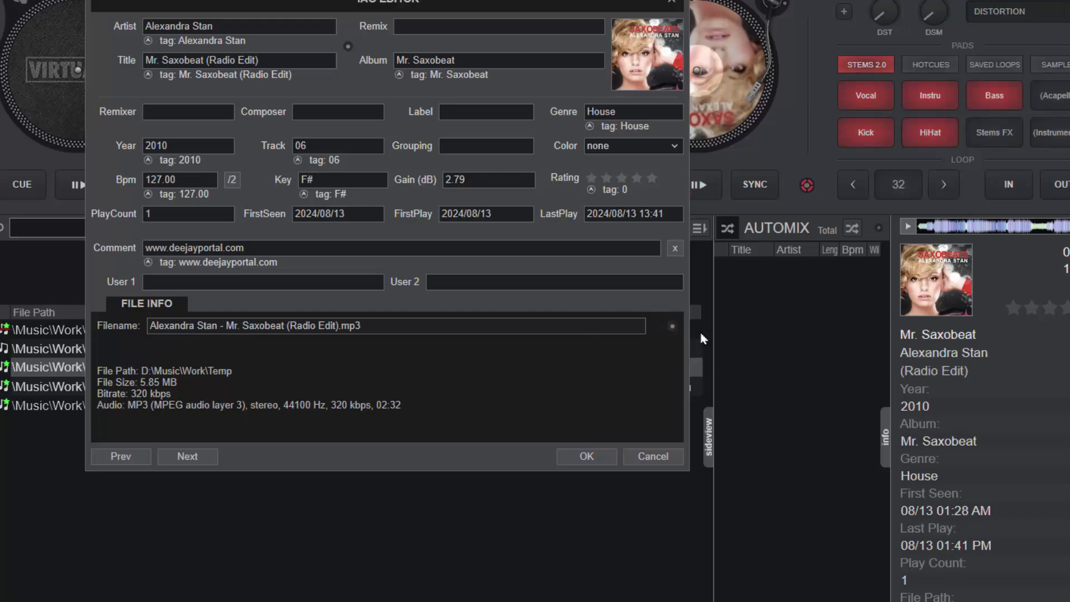
left_click(586, 456)
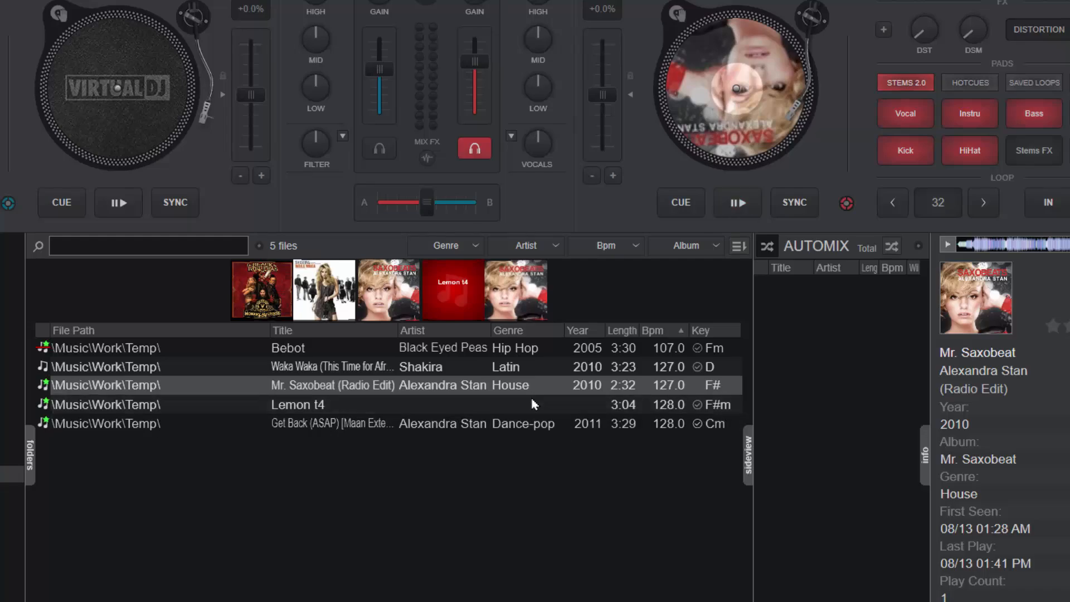
Step: Rename the Get Back track's file as 'Alexandra Stan - Get Back (ASAP, Maan Extended Version).mp3' from its tags and save the change
left_click(541, 424)
right_click(537, 425)
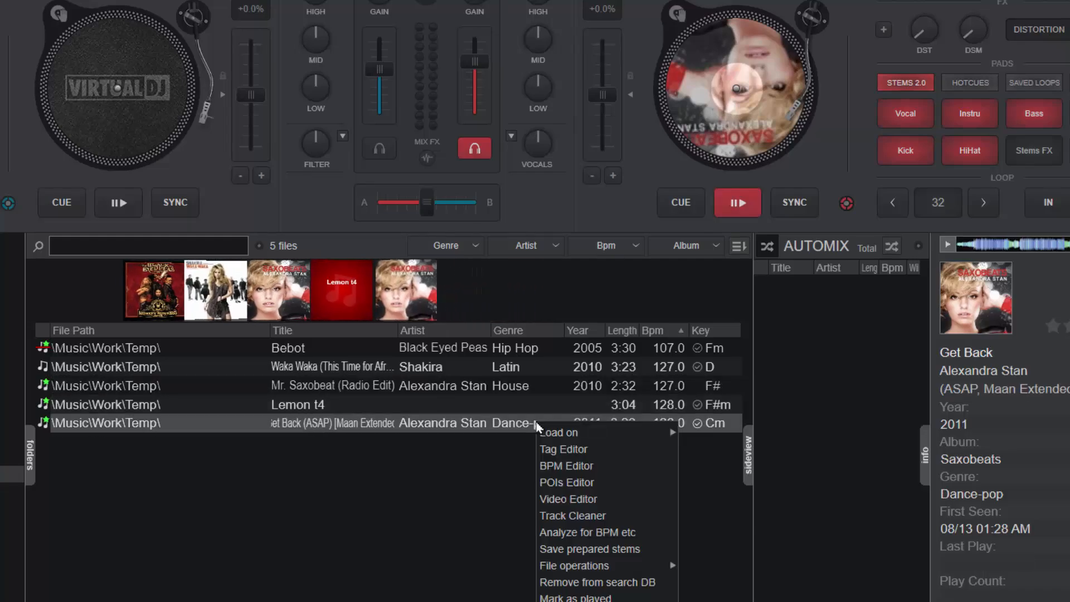
left_click(579, 451)
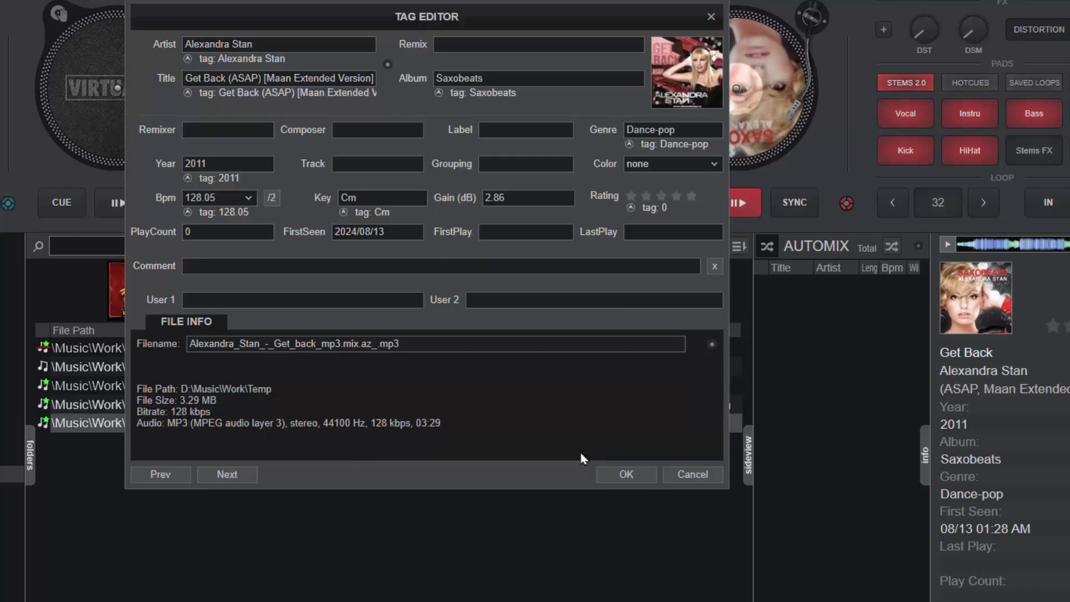
left_click(711, 345)
left_click(780, 357)
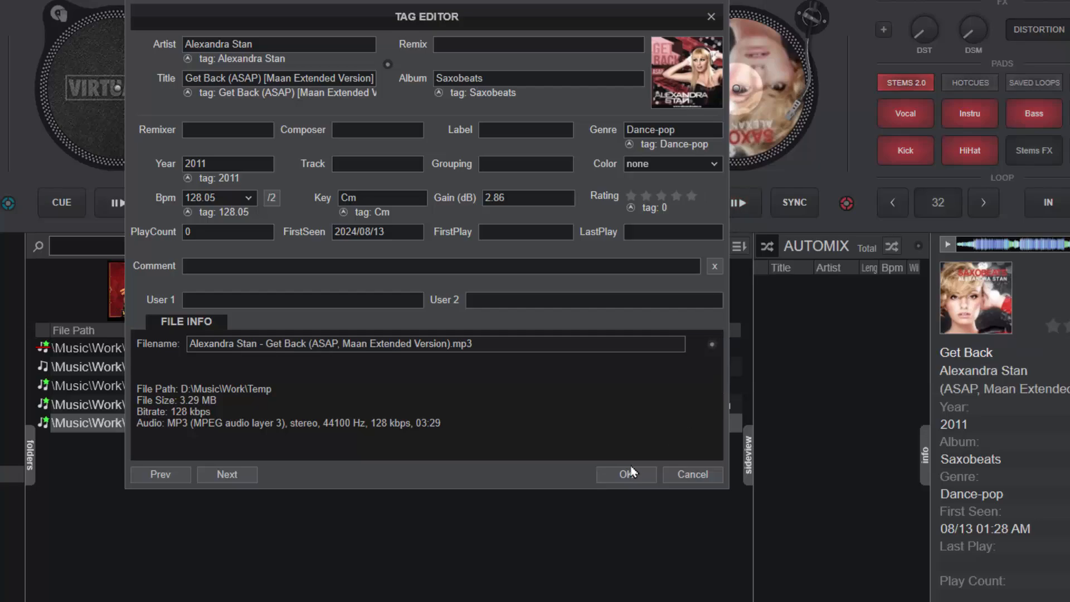
left_click(627, 472)
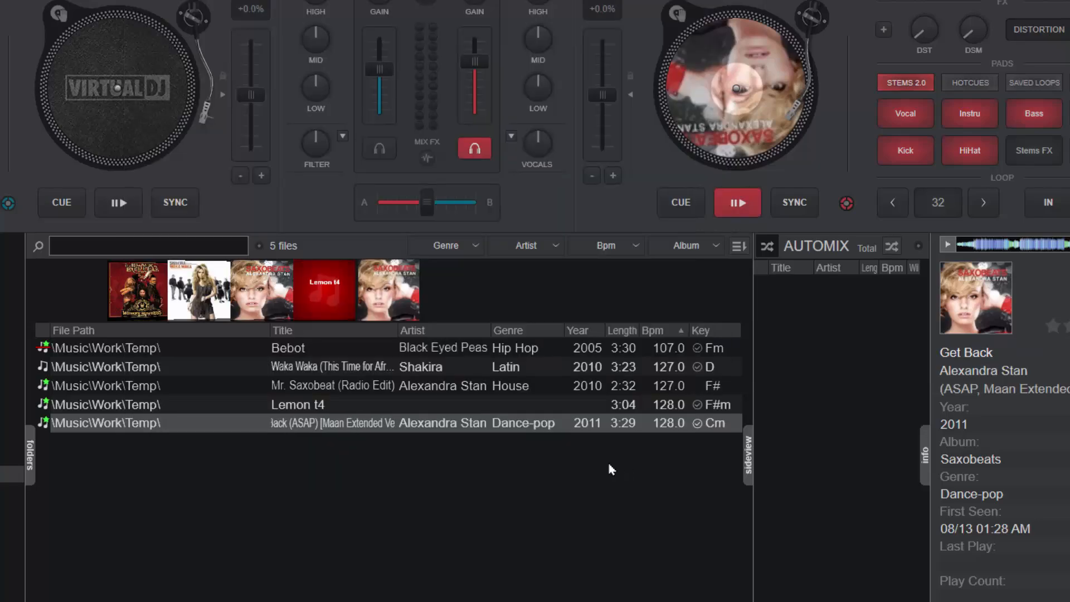